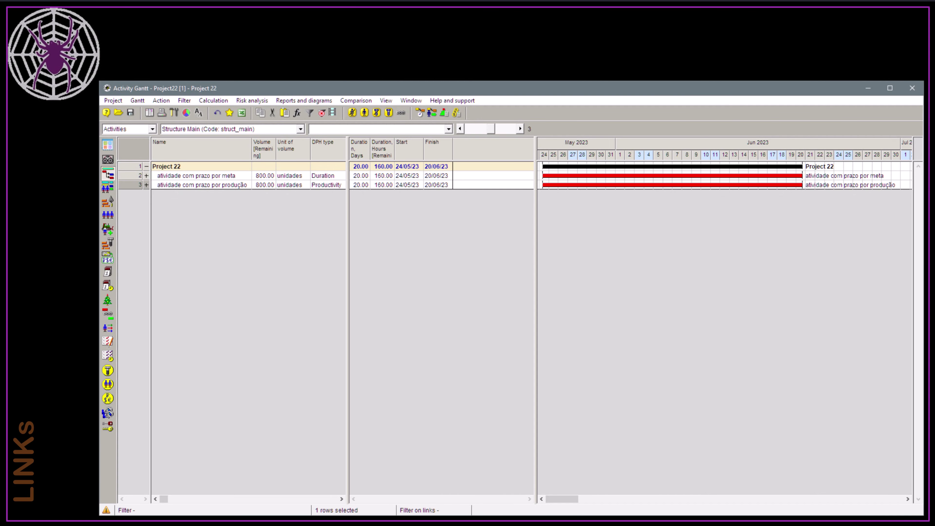
# - Compare the durations of the two activities and expand both to show their assigned resources
pyautogui.click(192, 176)
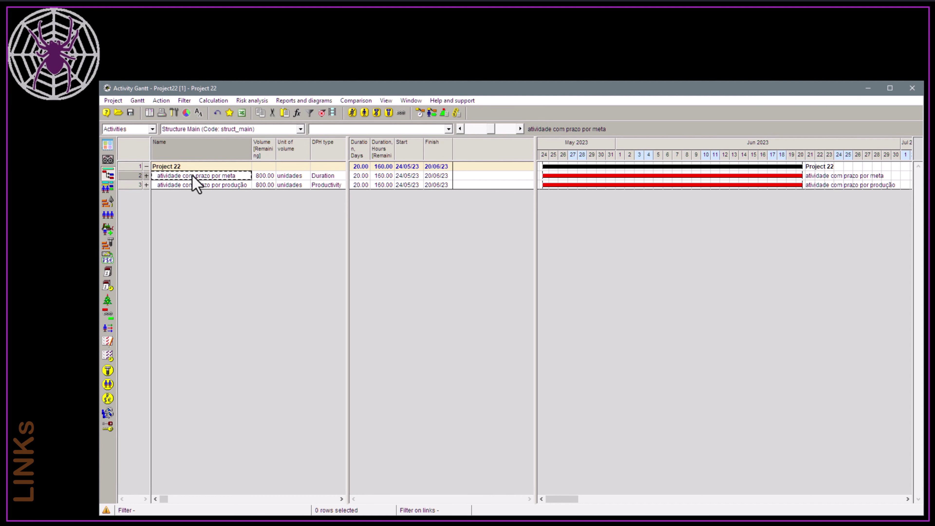
pyautogui.click(190, 184)
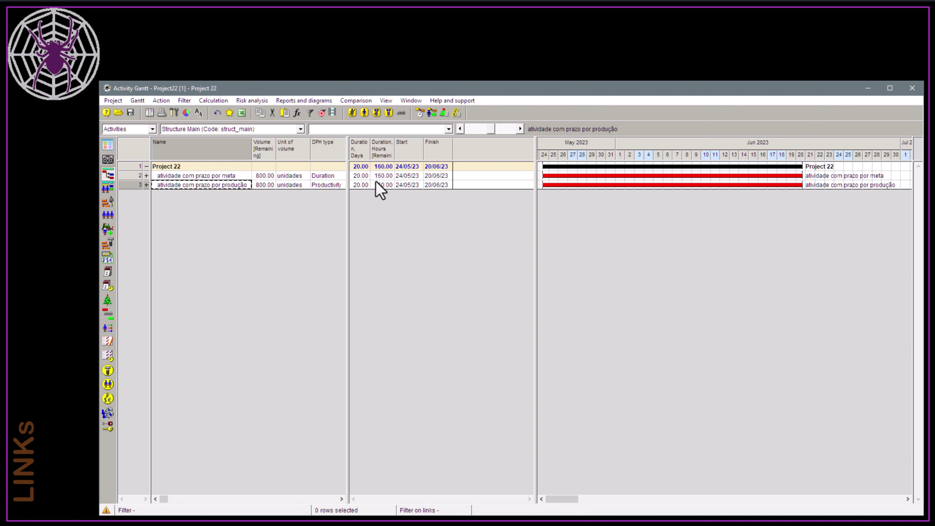
pyautogui.click(359, 177)
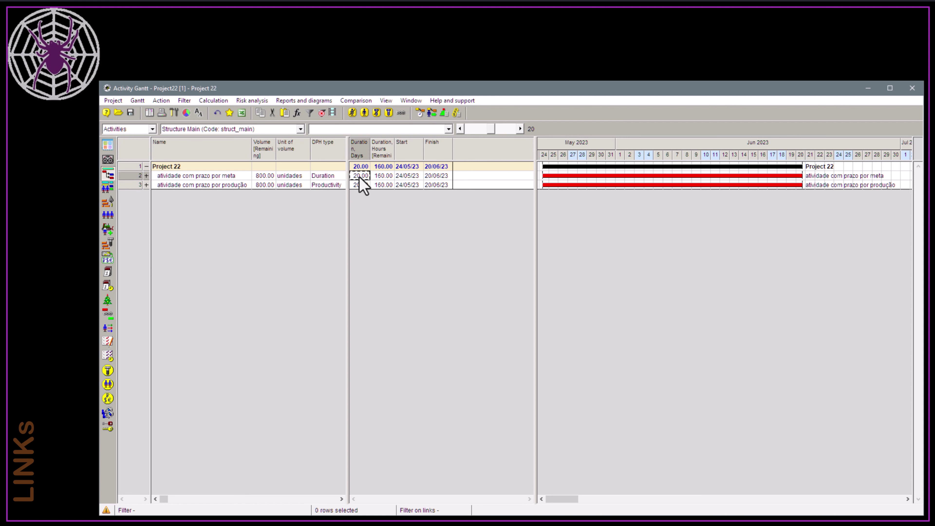
pyautogui.click(359, 185)
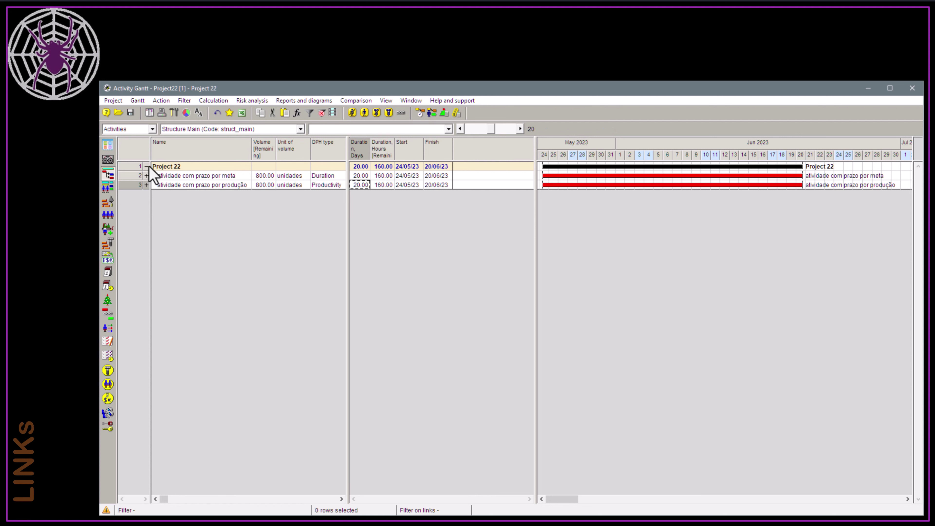
pyautogui.click(146, 177)
pyautogui.click(178, 188)
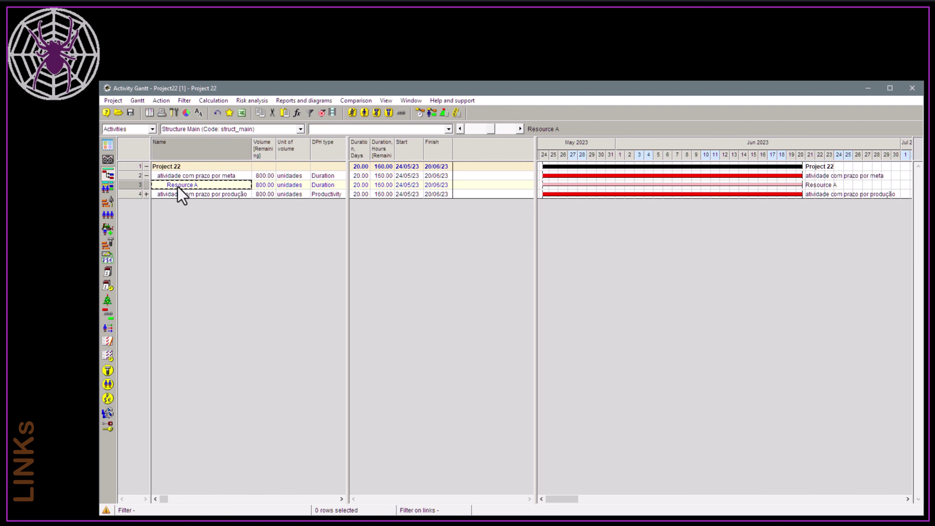
pyautogui.click(146, 195)
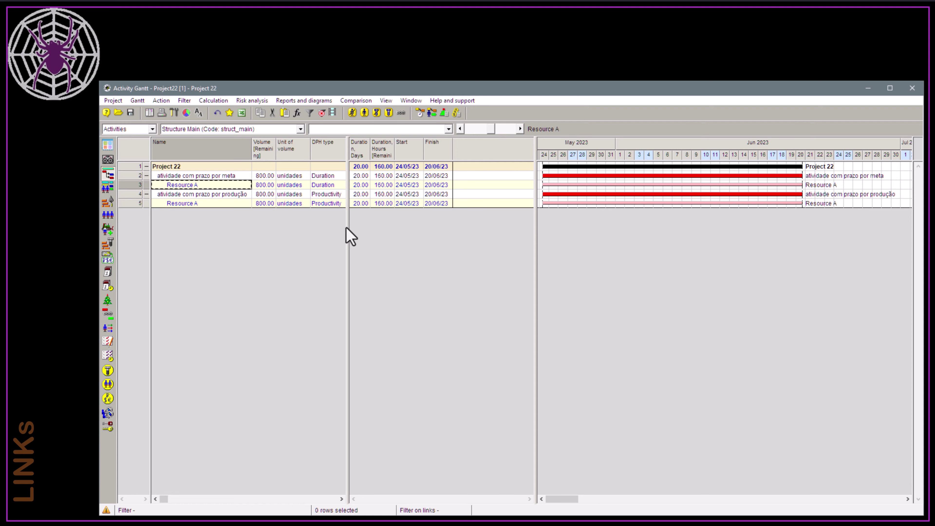
# - Widen the activity table until the Quantity, Productivity and Workload columns show
pyautogui.moveTo(348, 228); pyautogui.dragTo(372, 227)
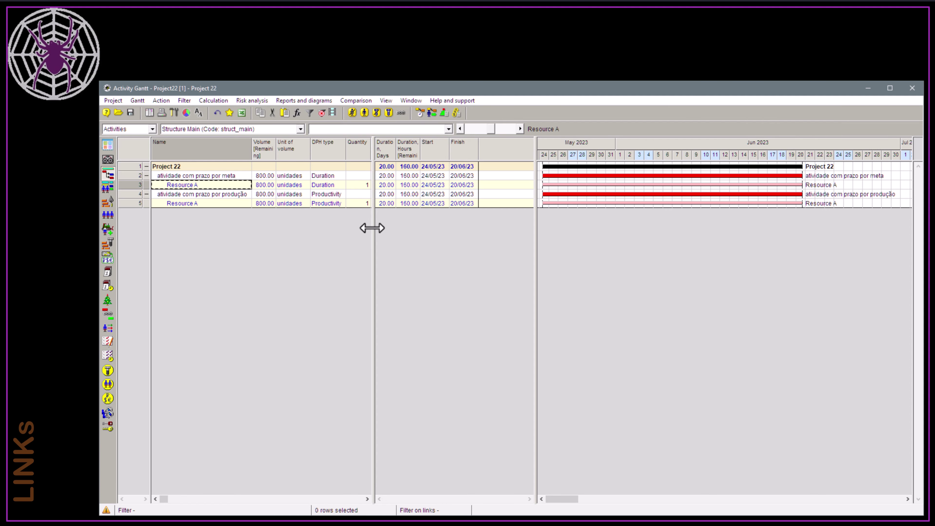
pyautogui.moveTo(372, 228); pyautogui.dragTo(403, 222)
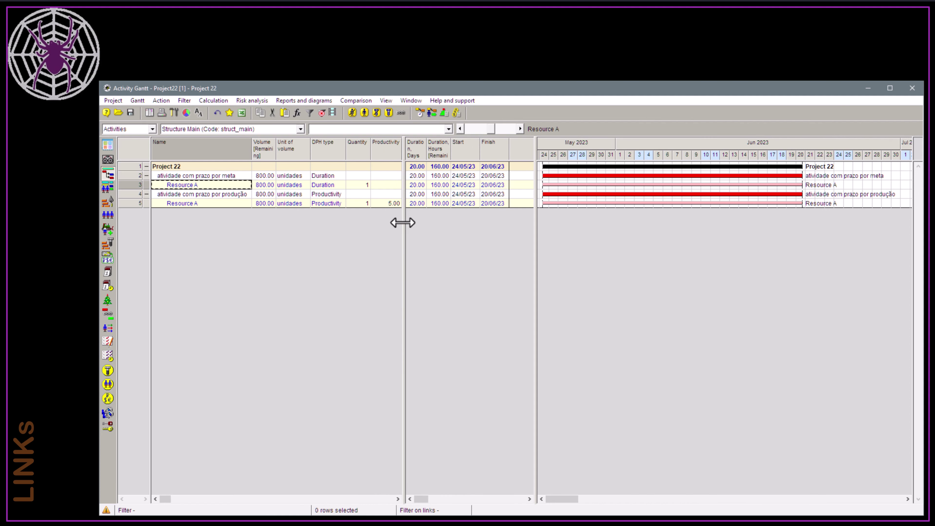
pyautogui.moveTo(403, 222); pyautogui.dragTo(429, 222)
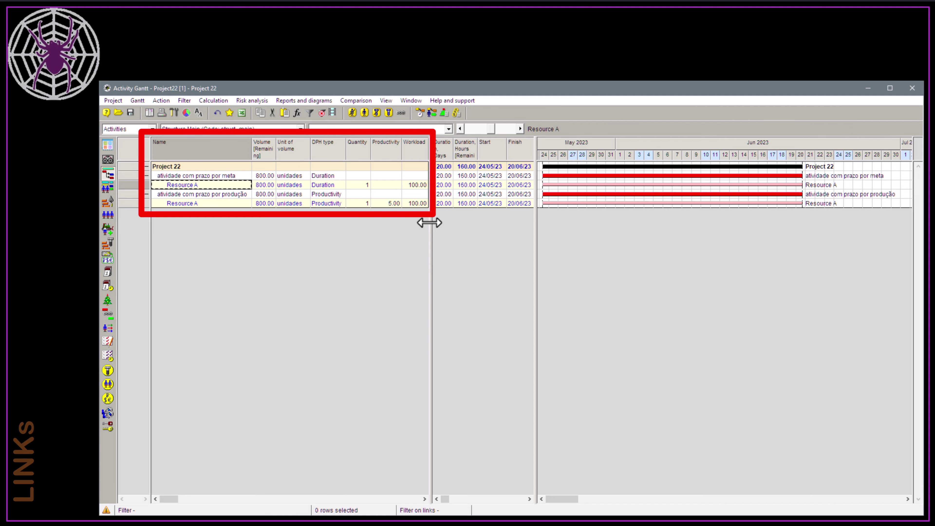
# - Examine the duration, workload and remaining volume cells of both activities and their Resource A assignments
pyautogui.click(445, 194)
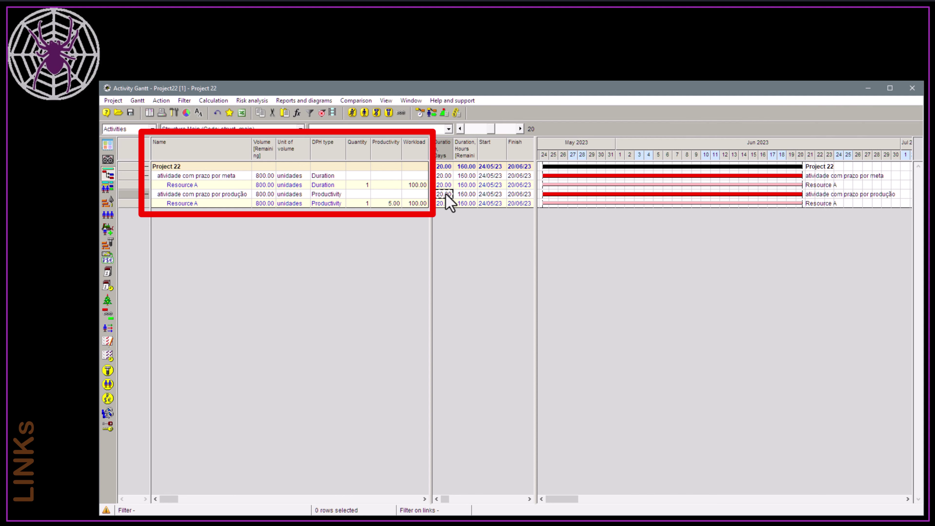
pyautogui.click(420, 204)
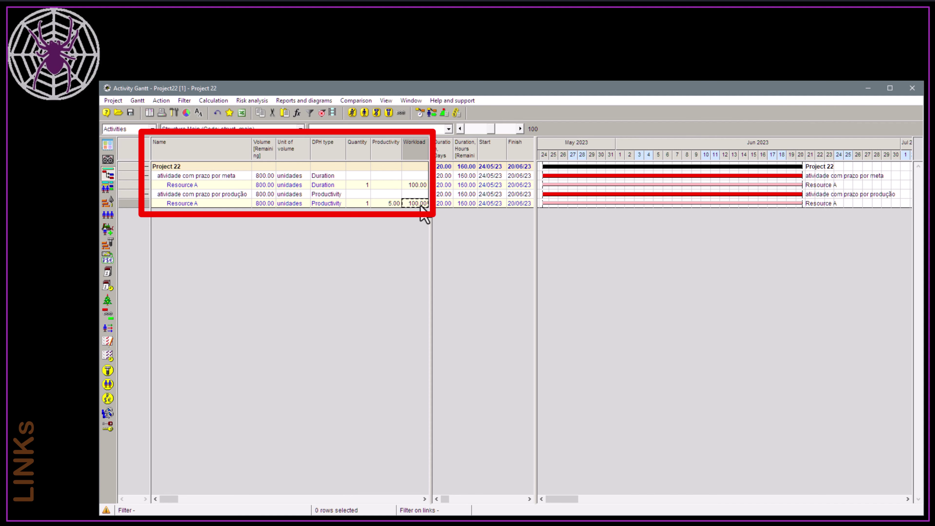
pyautogui.click(237, 187)
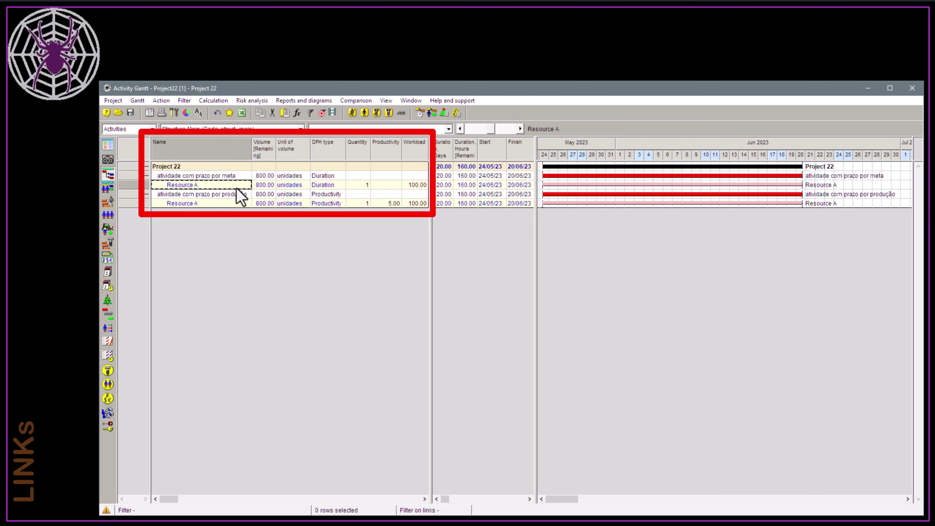
pyautogui.click(266, 188)
pyautogui.click(446, 177)
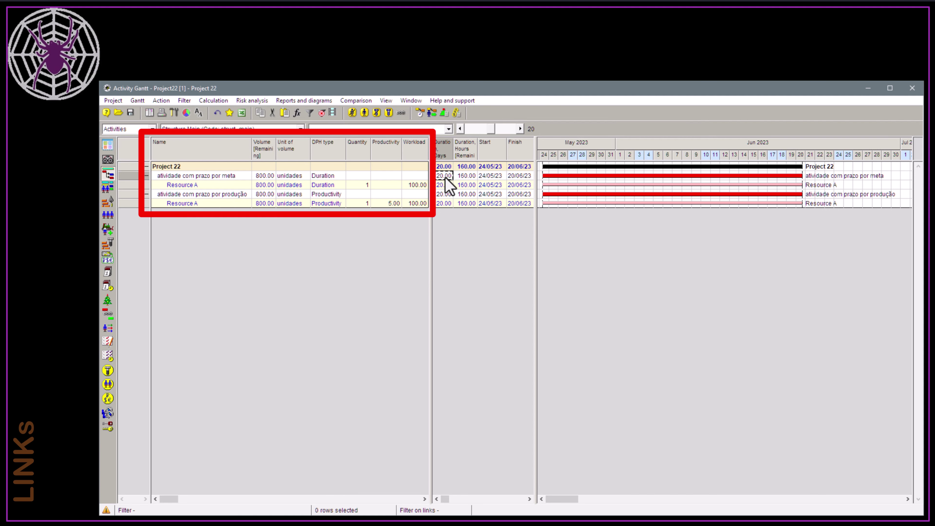
pyautogui.click(267, 195)
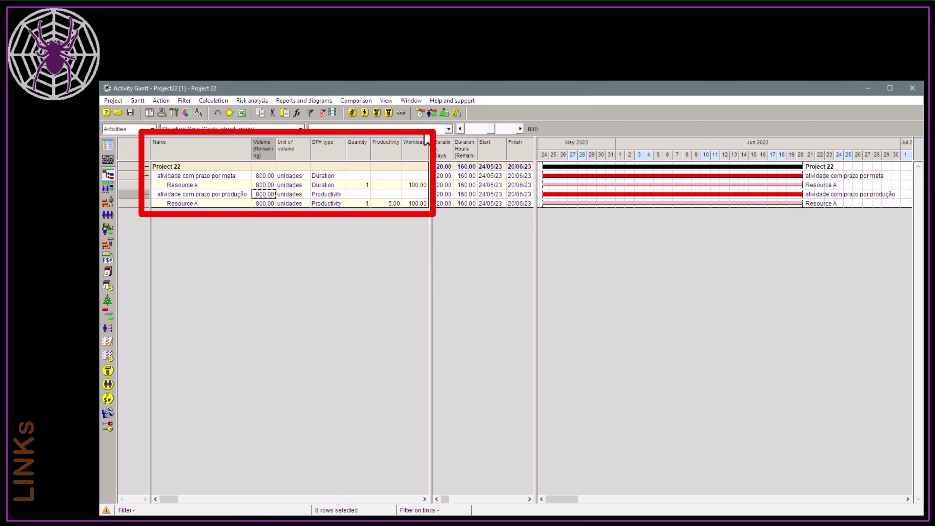
# - Set the quantity of Resource A under "atividade com prazo por meta" to 2 and reschedule the project
pyautogui.click(421, 112)
pyautogui.click(360, 187)
pyautogui.write('2')
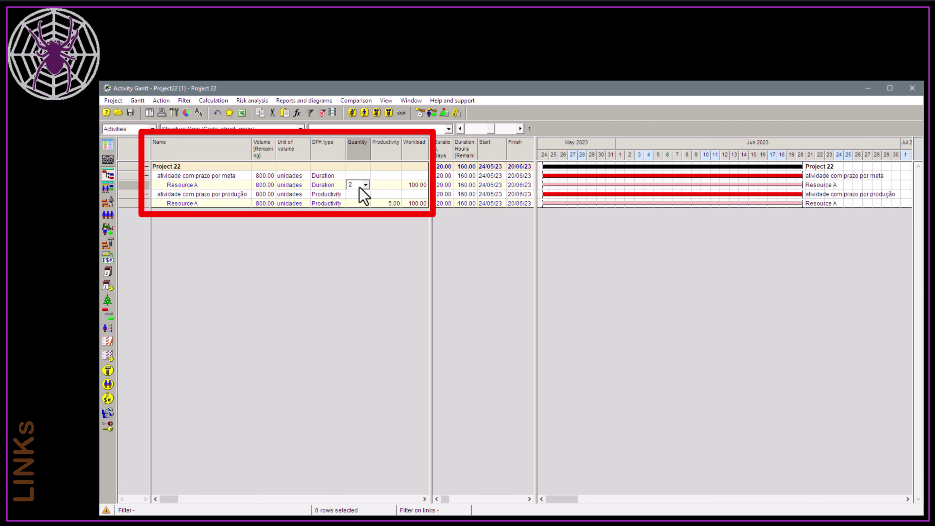
pyautogui.click(365, 194)
pyautogui.click(421, 113)
pyautogui.press('Return')
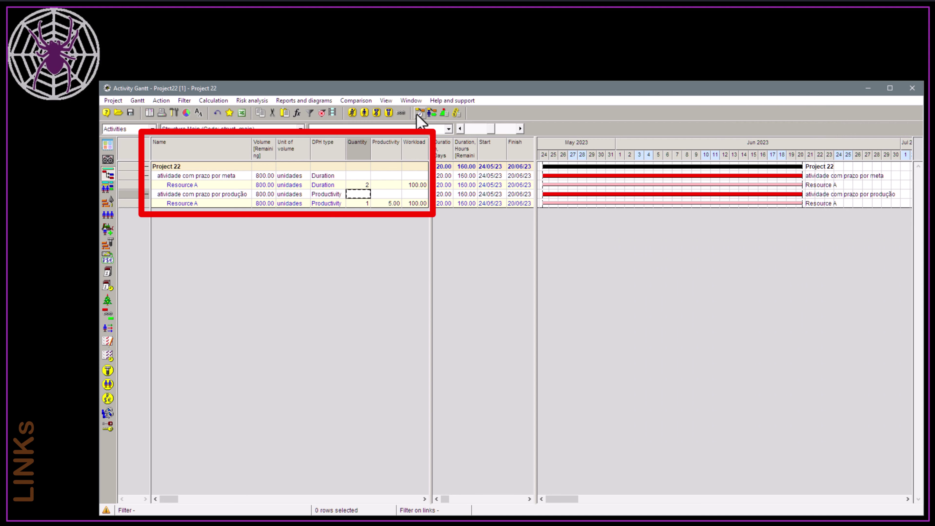
# - Set the quantity of Resource A under "atividade com prazo por produção" to 2 and reschedule the project
pyautogui.click(365, 203)
pyautogui.write('2')
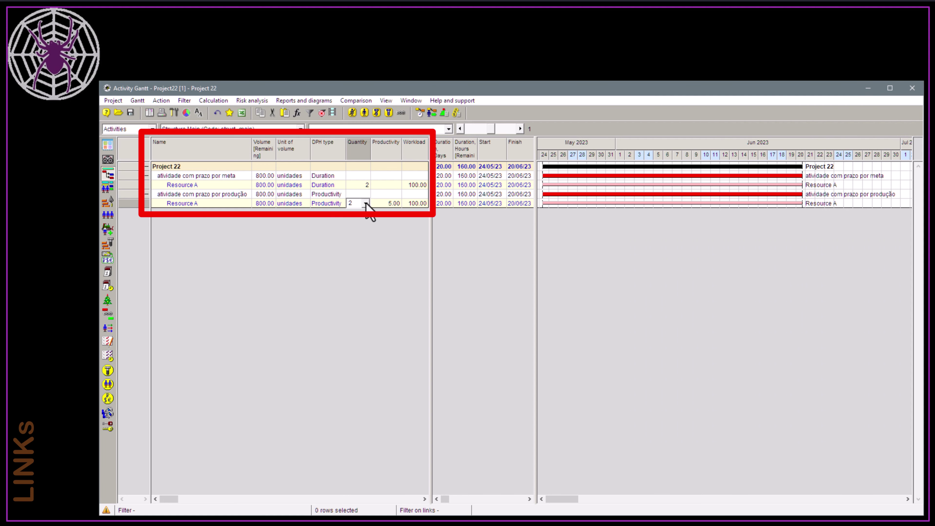
pyautogui.click(393, 203)
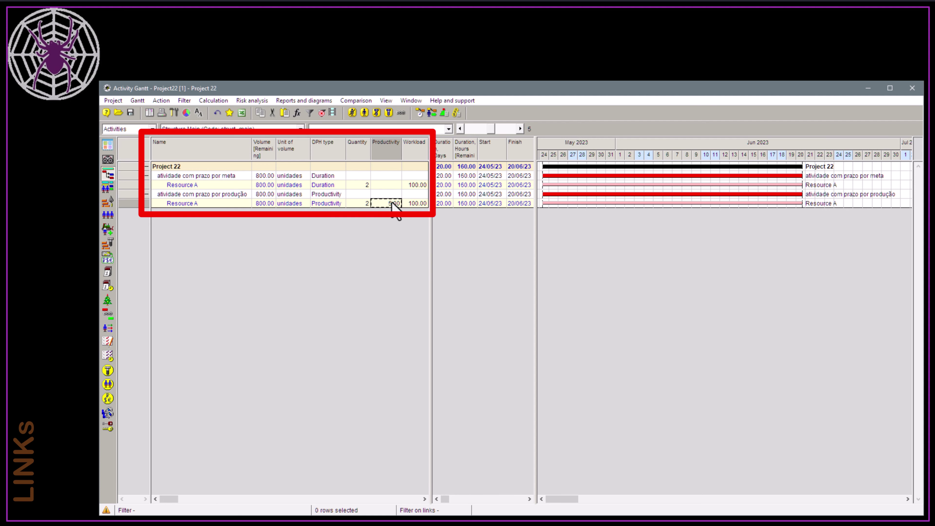
pyautogui.click(420, 113)
pyautogui.press('Return')
pyautogui.moveTo(626, 197)
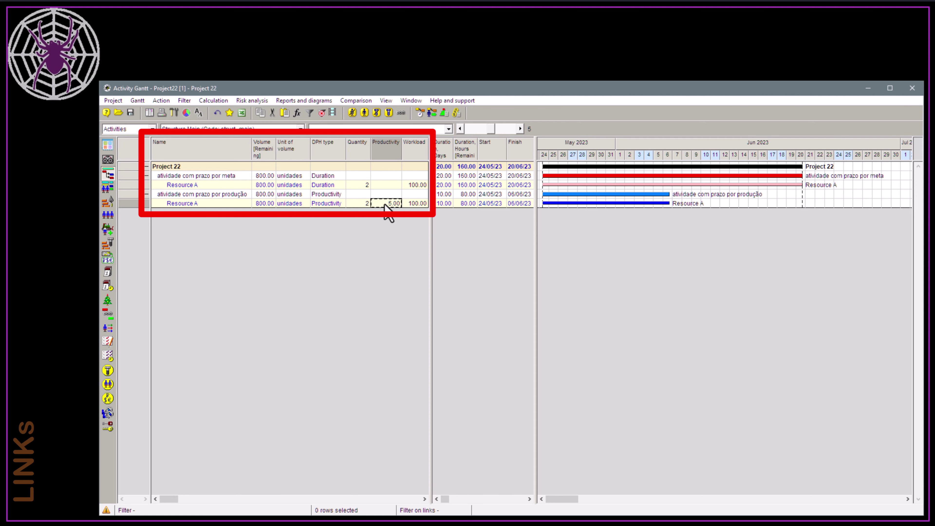
# - Set the workload of Resource A under "atividade com prazo por produção" to 80 and reschedule the project
pyautogui.click(418, 204)
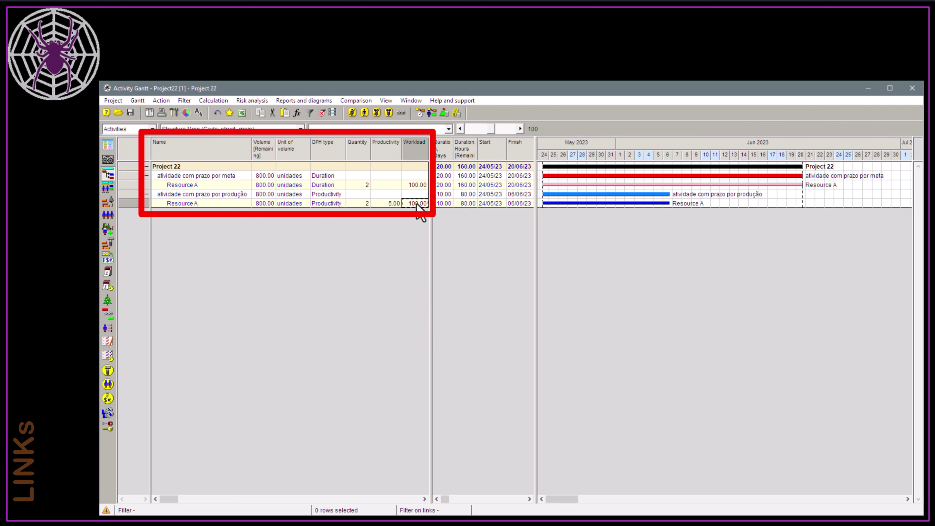
pyautogui.click(383, 185)
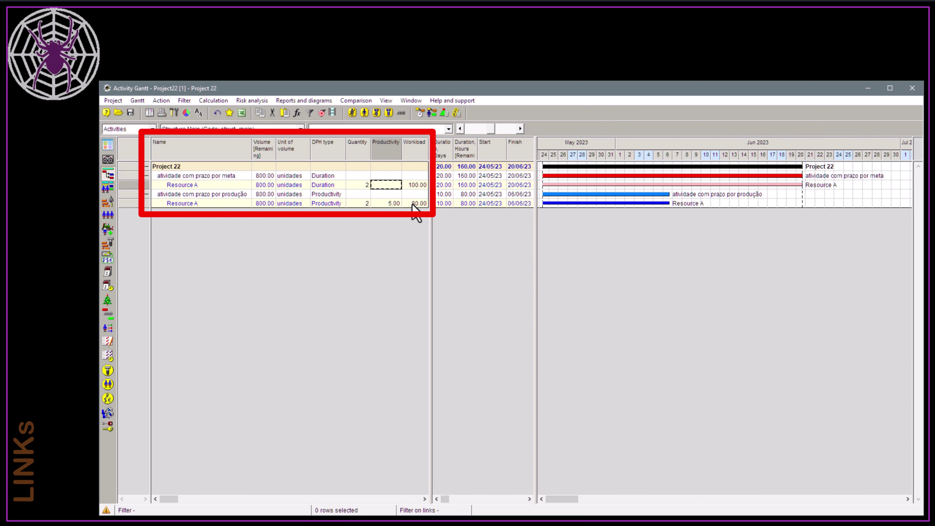
pyautogui.click(418, 112)
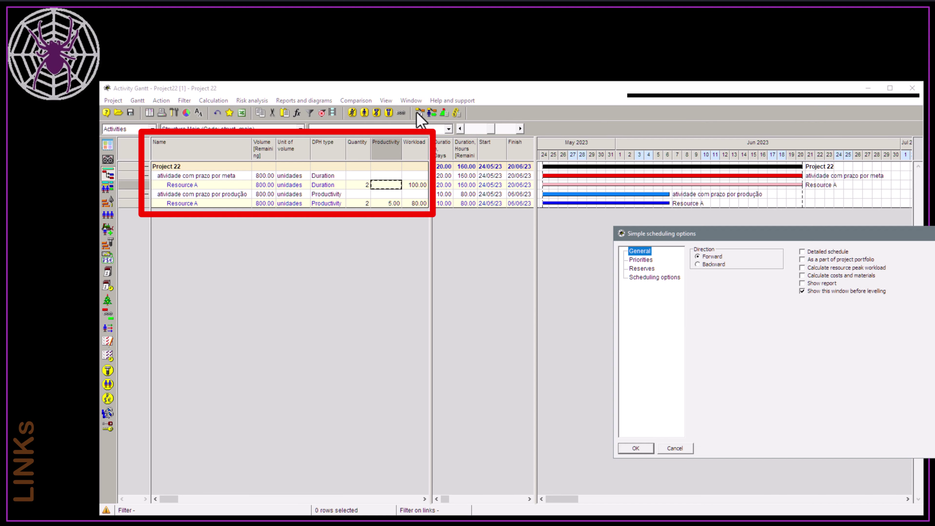
pyautogui.press('Return')
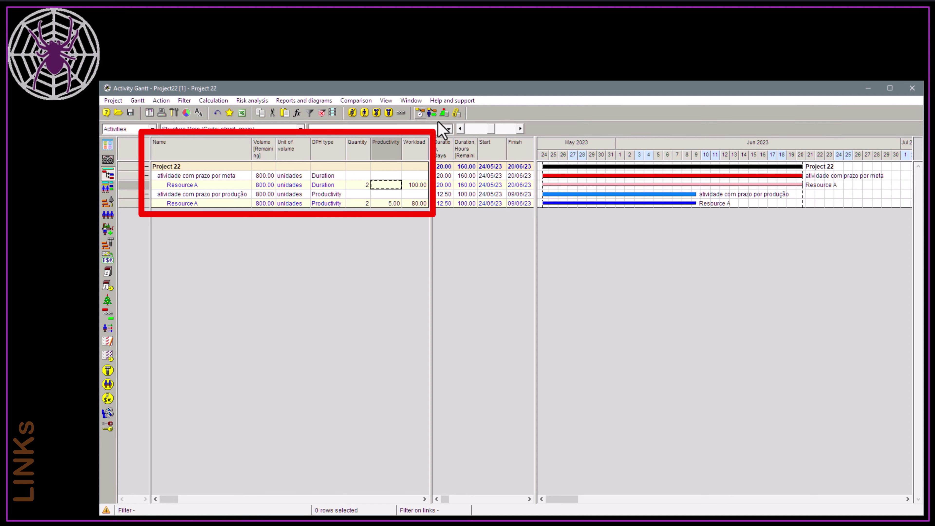
# - Set the quantity of Resource A back to 1 under both activities and reschedule the project
pyautogui.click(369, 205)
pyautogui.write('1')
pyautogui.click(365, 186)
pyautogui.write('1')
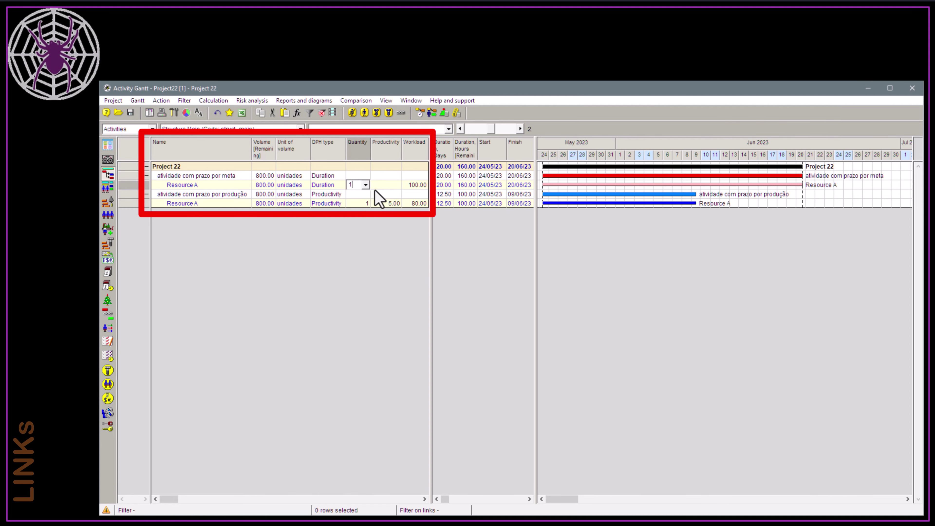
pyautogui.click(383, 194)
pyautogui.click(422, 112)
pyautogui.press('Return')
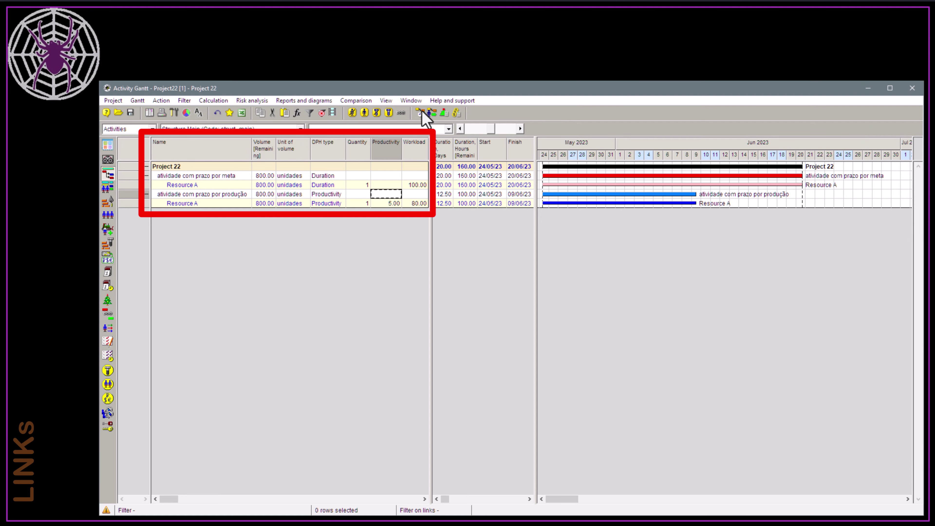
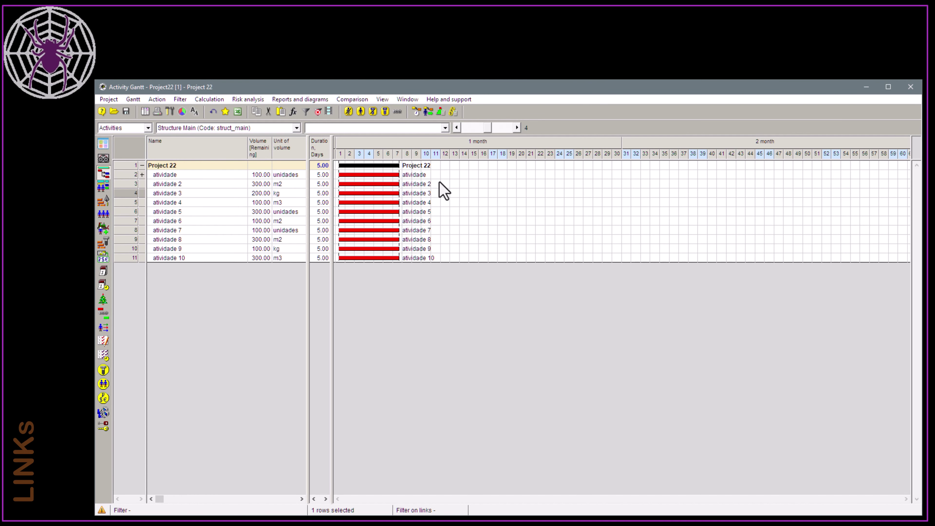
# - Link "atividade" to "atividade 2" in the Gantt chart and reschedule the project
pyautogui.click(200, 176)
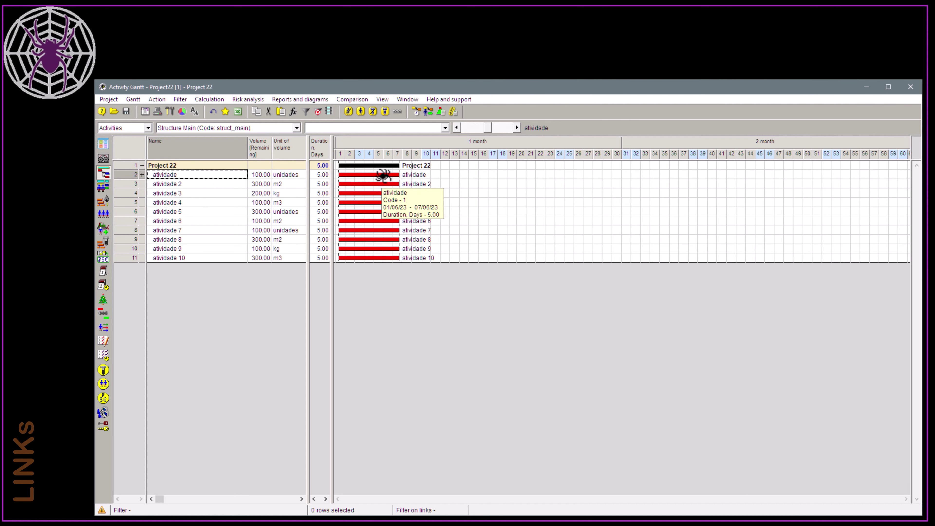
pyautogui.moveTo(436, 175); pyautogui.dragTo(437, 185)
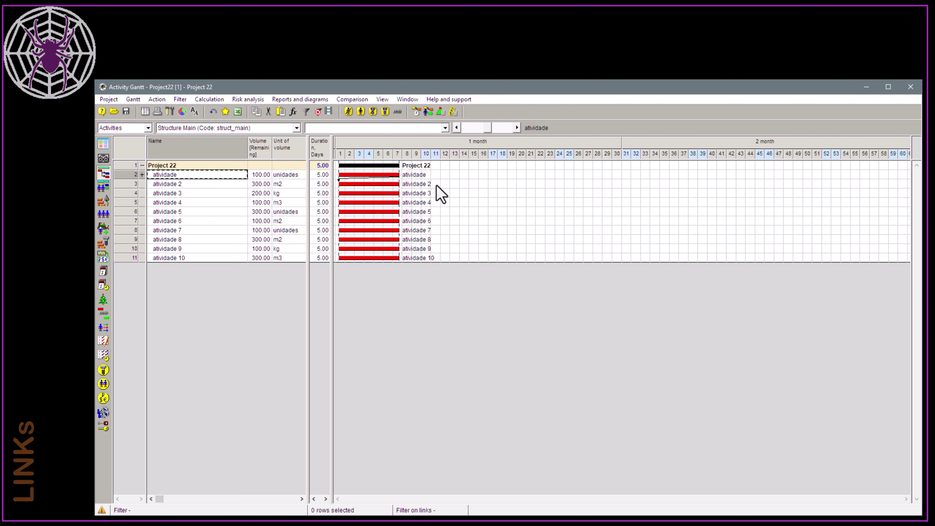
pyautogui.click(418, 115)
pyautogui.press('Return')
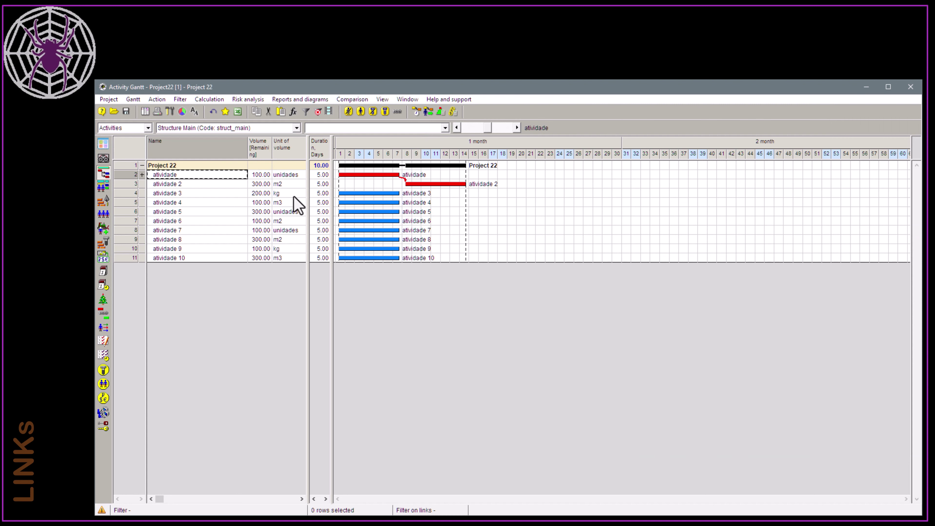
# - Link "atividade 3" to "atividade 4" in the Gantt chart and reschedule the project
pyautogui.click(224, 184)
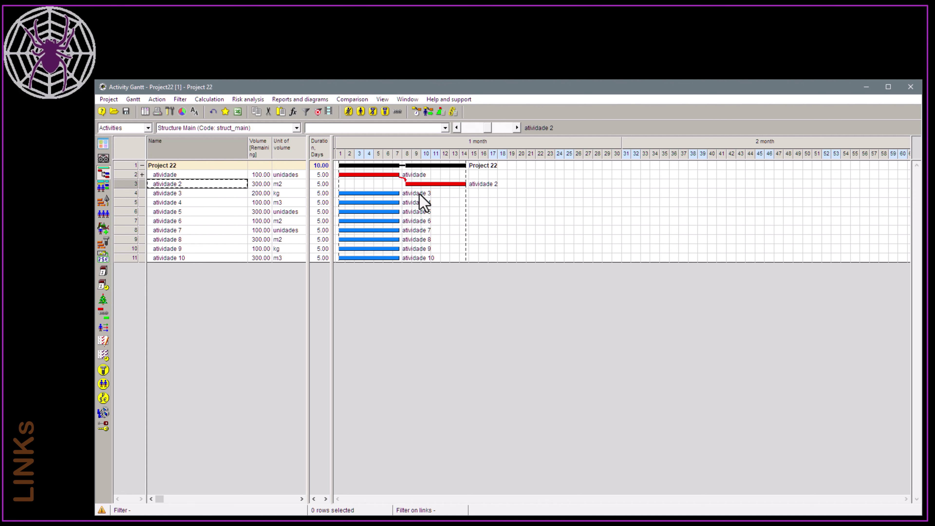
pyautogui.moveTo(419, 192); pyautogui.dragTo(421, 205)
pyautogui.click(415, 111)
pyautogui.press('Return')
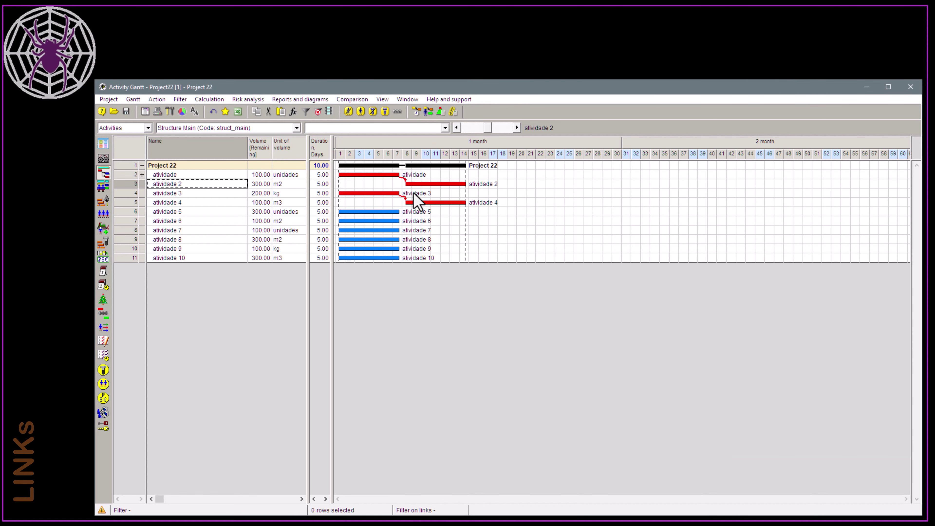
# - Change the link from "atividade 3" to "atividade 4" to the Start - Start type
pyautogui.moveTo(413, 193); pyautogui.dragTo(420, 203)
pyautogui.moveTo(420, 202); pyautogui.dragTo(420, 202)
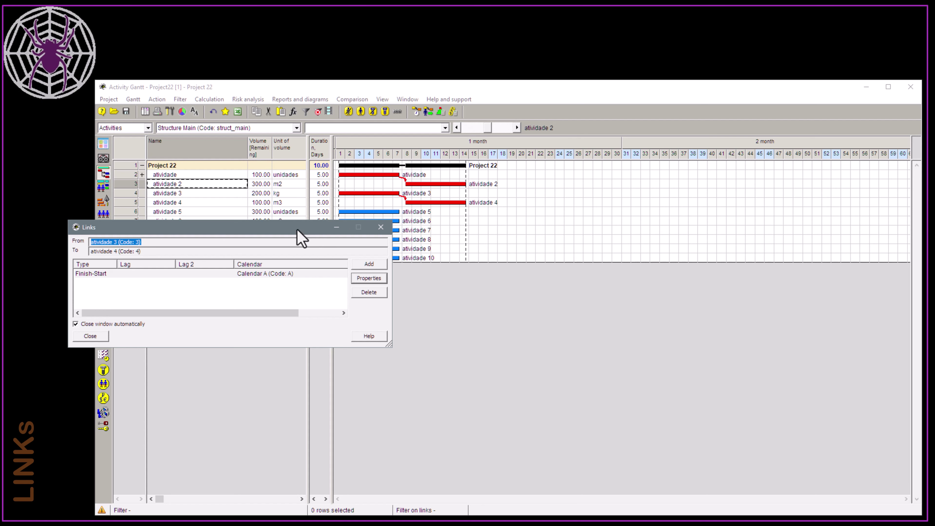
pyautogui.moveTo(296, 236); pyautogui.dragTo(677, 236)
pyautogui.click(474, 279)
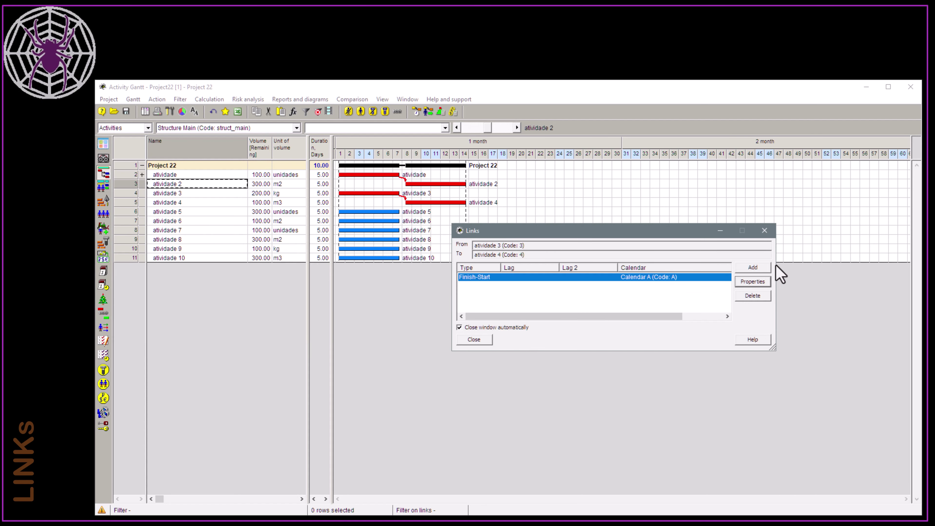
pyautogui.click(752, 281)
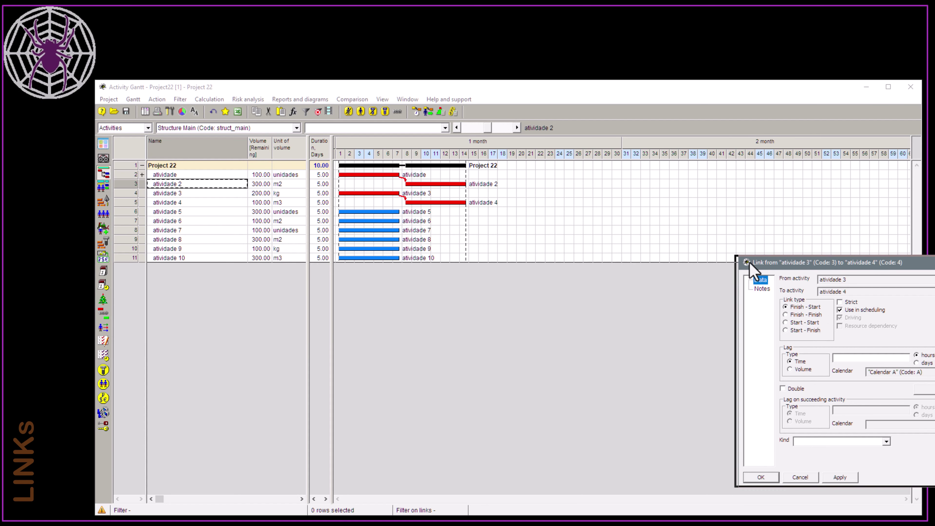
pyautogui.moveTo(754, 266); pyautogui.dragTo(528, 251)
pyautogui.click(570, 311)
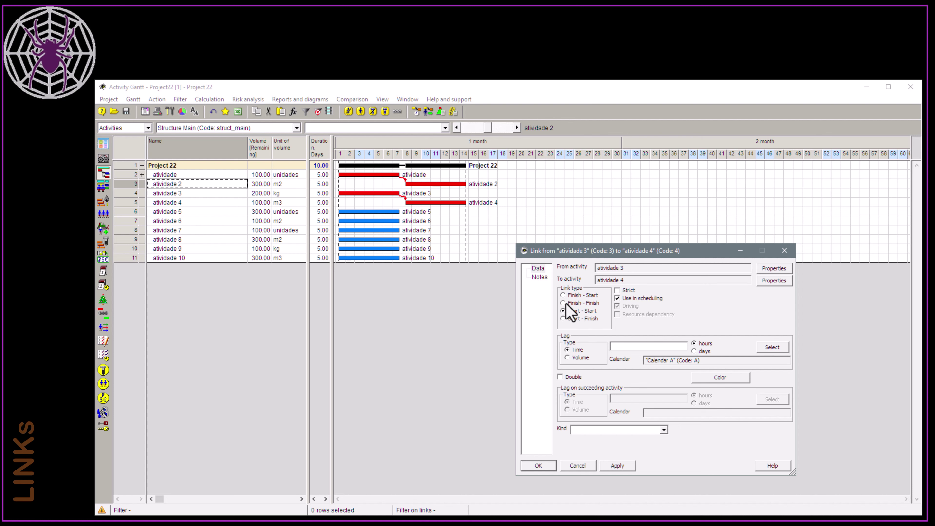
pyautogui.click(621, 464)
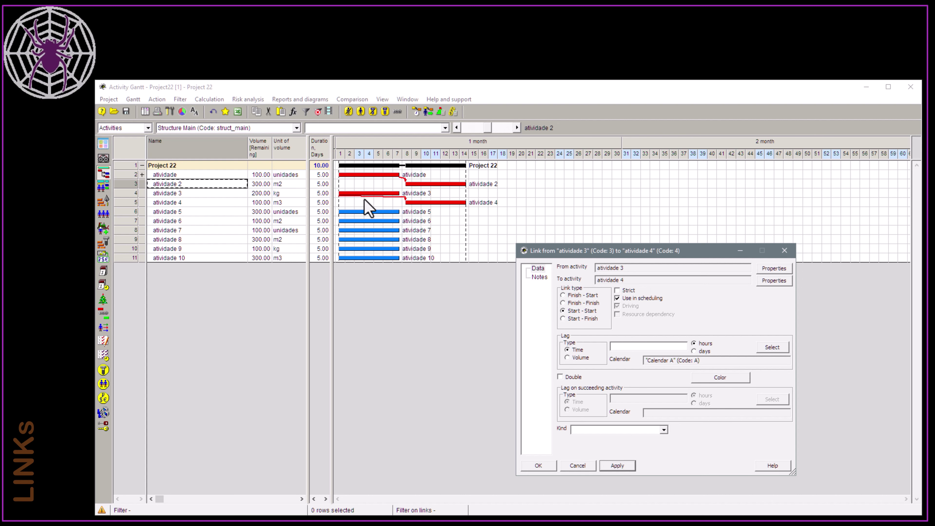
# - Reschedule the project in the forward direction, turning off the option to show the scheduling options before levelling
pyautogui.click(414, 112)
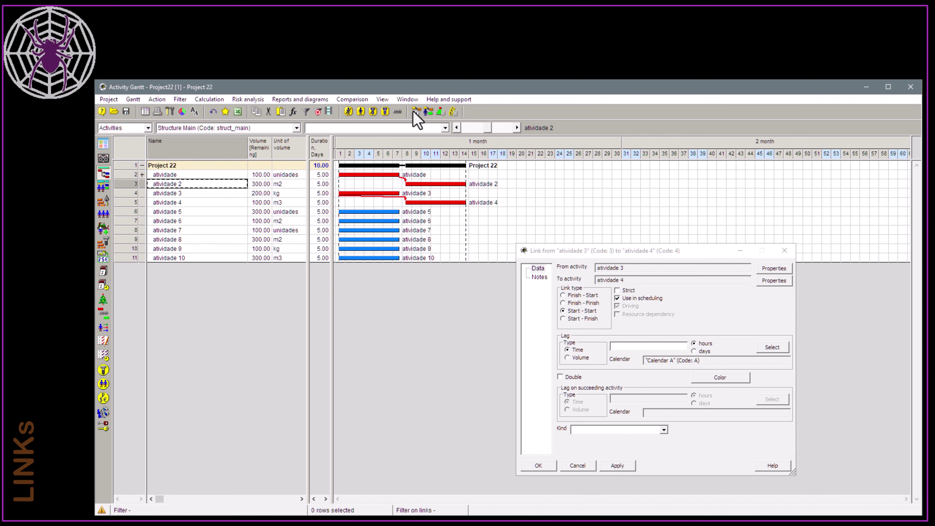
pyautogui.moveTo(745, 233); pyautogui.dragTo(589, 203)
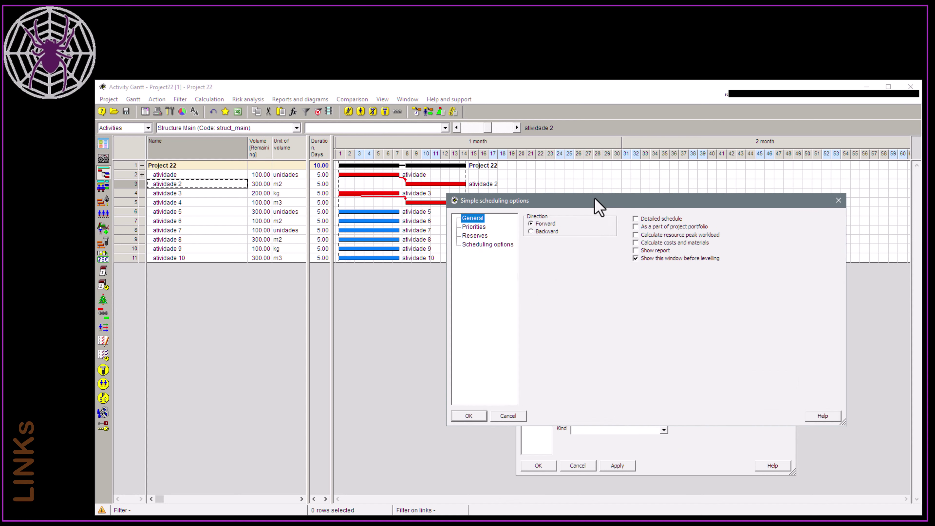
pyautogui.click(682, 261)
pyautogui.click(469, 415)
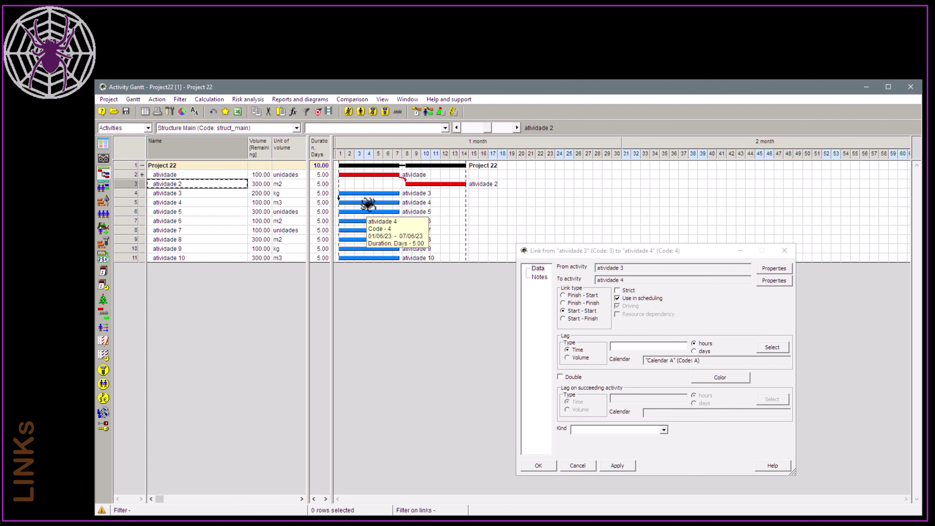
# - Link "atividade 5" to "atividade 6" in the Gantt chart and set the link type to Finish - Finish
pyautogui.moveTo(415, 213); pyautogui.dragTo(420, 223)
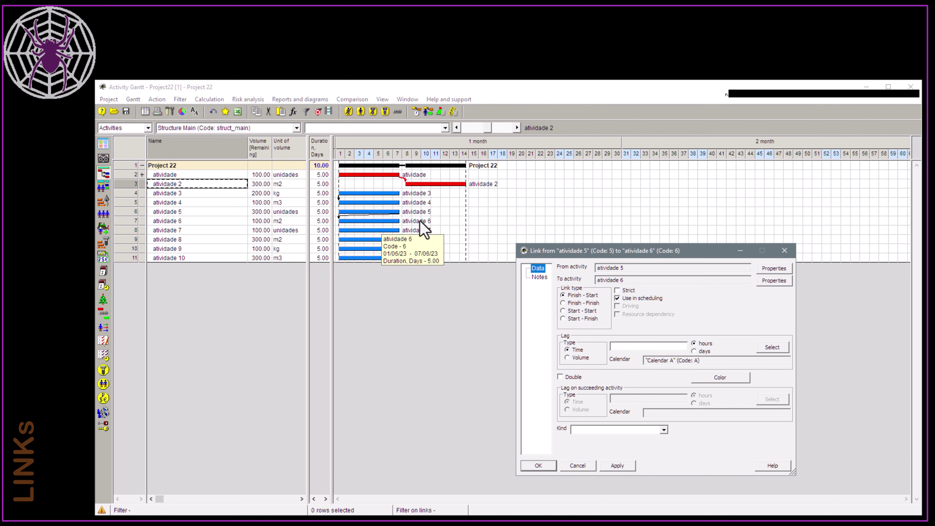
pyautogui.click(785, 251)
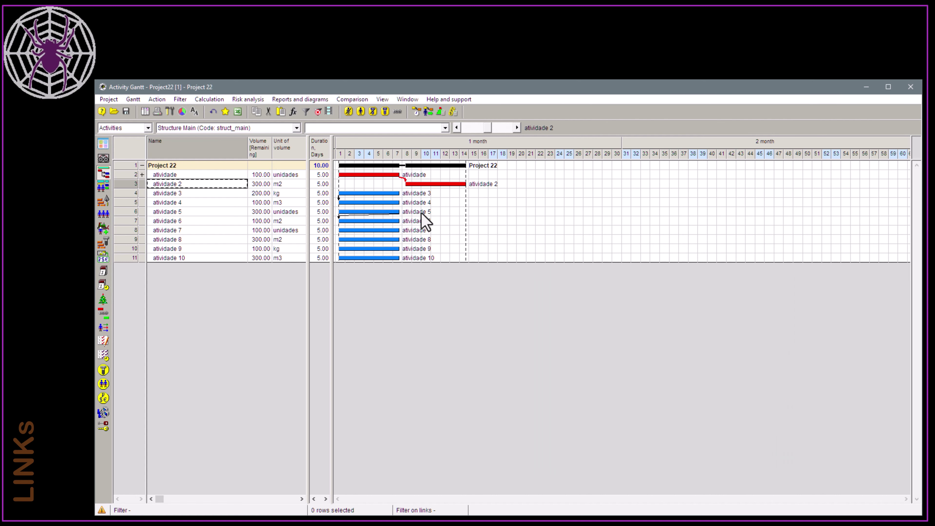
pyautogui.moveTo(420, 213); pyautogui.dragTo(422, 223)
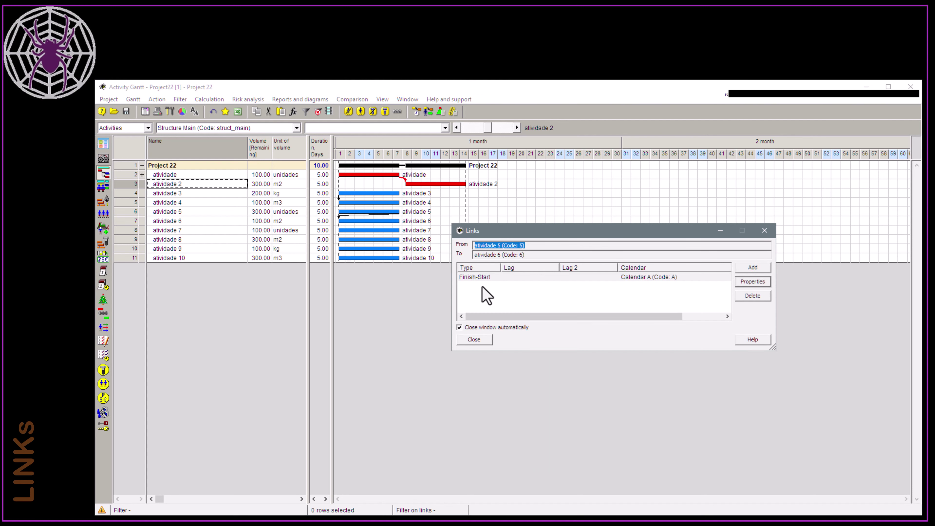
pyautogui.click(479, 277)
pyautogui.click(753, 282)
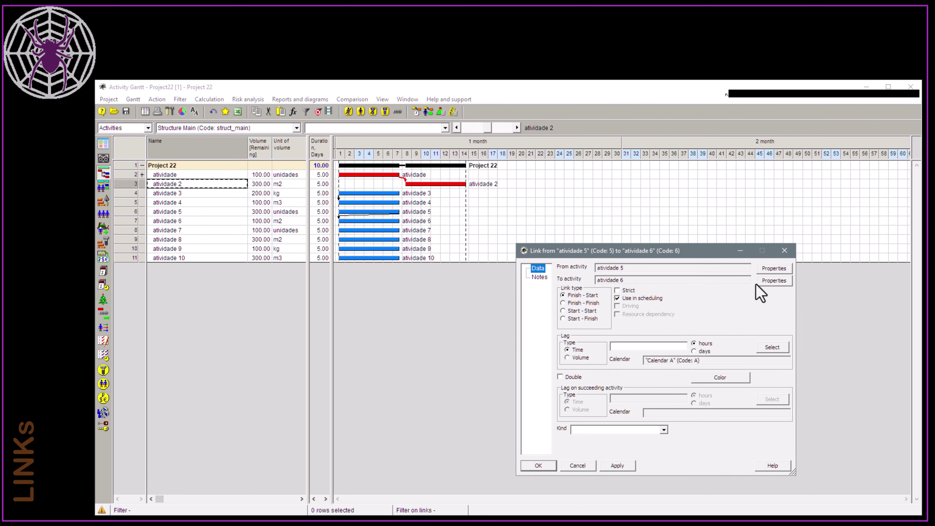
pyautogui.click(564, 303)
pyautogui.click(538, 465)
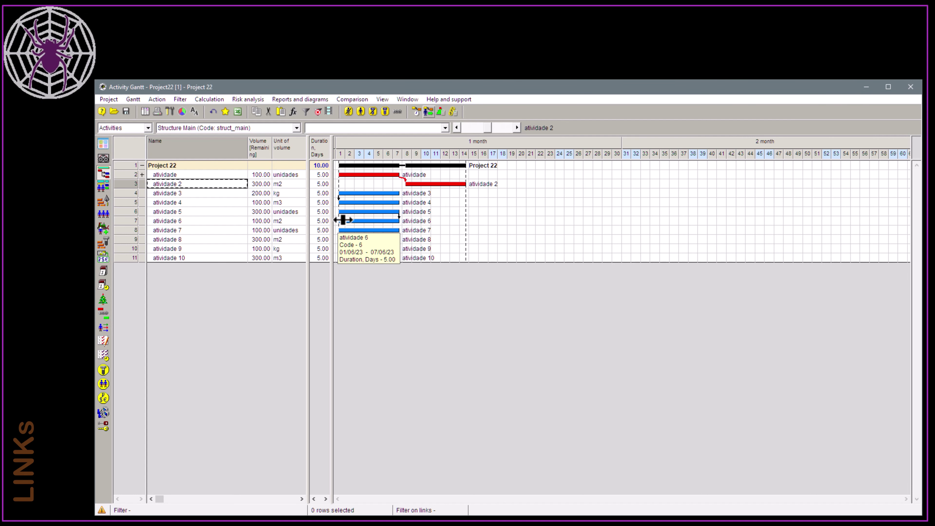
# - Set the durations of "atividade 6" and "atividade 4" to 3 days each and reschedule the project
pyautogui.click(323, 222)
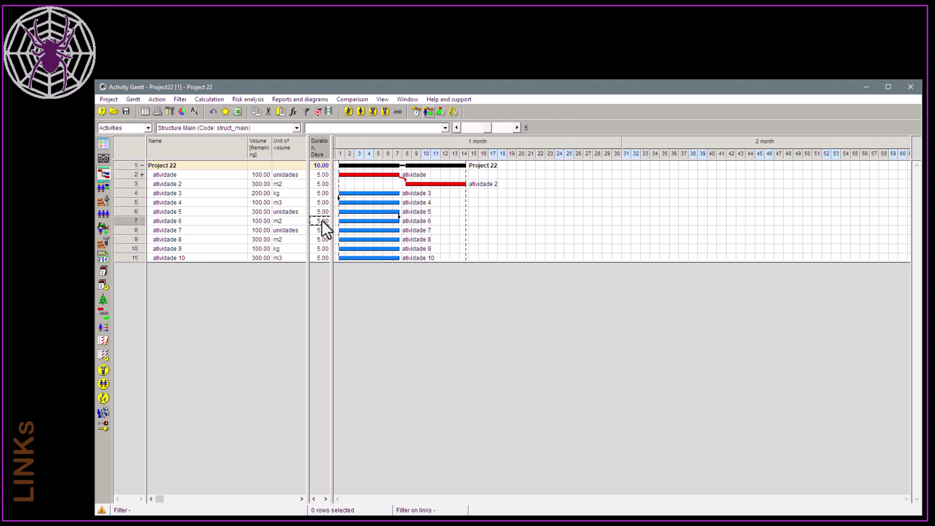
pyautogui.write('3')
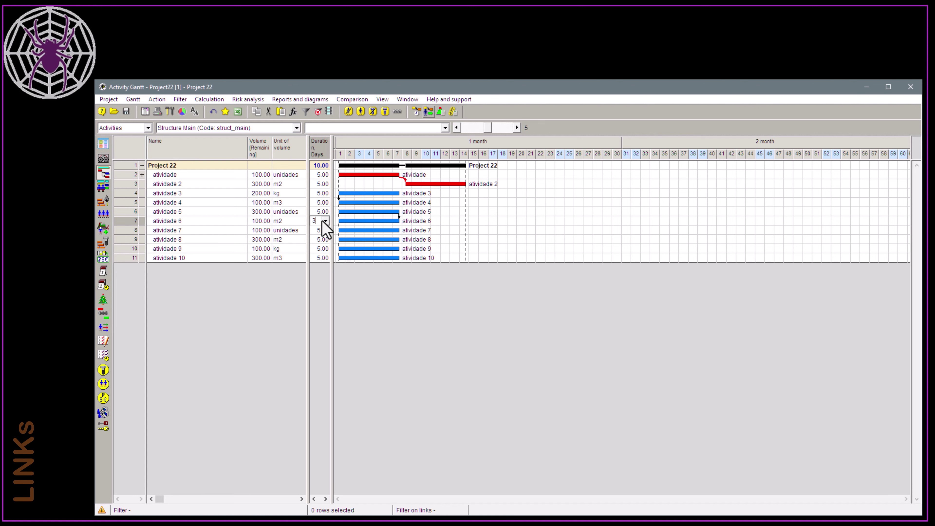
pyautogui.click(290, 224)
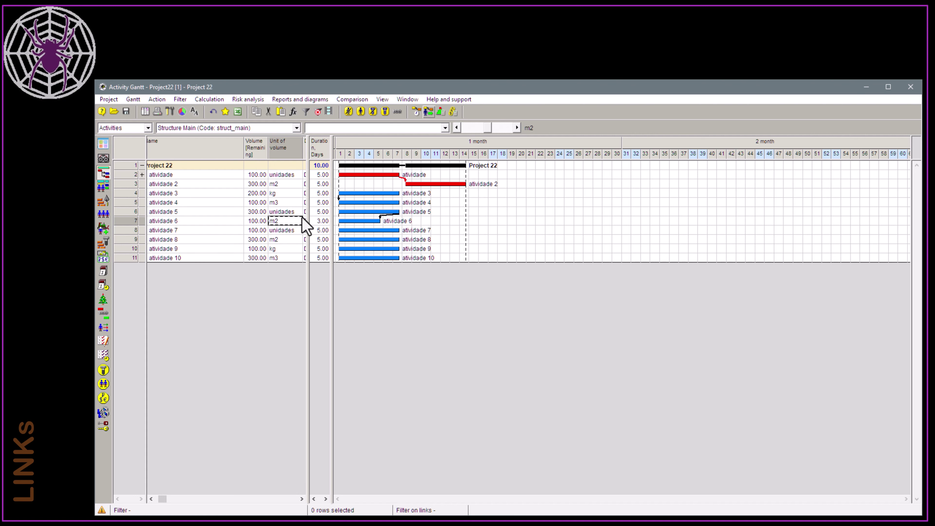
pyautogui.click(317, 204)
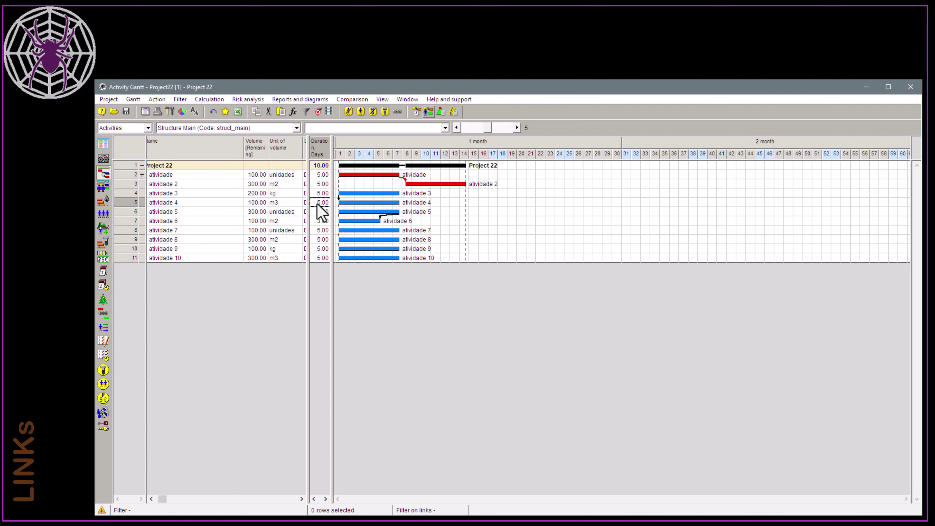
pyautogui.write('3')
pyautogui.click(227, 203)
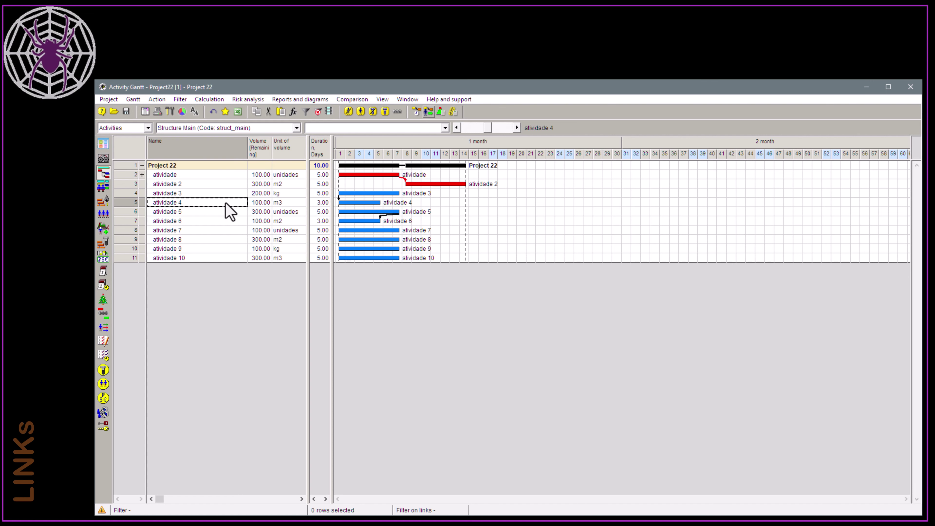
pyautogui.click(423, 112)
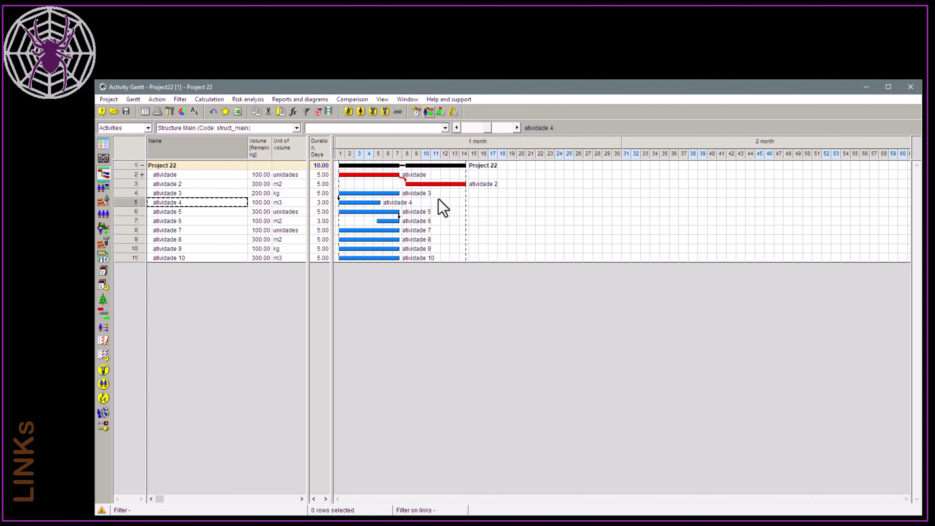
pyautogui.click(185, 212)
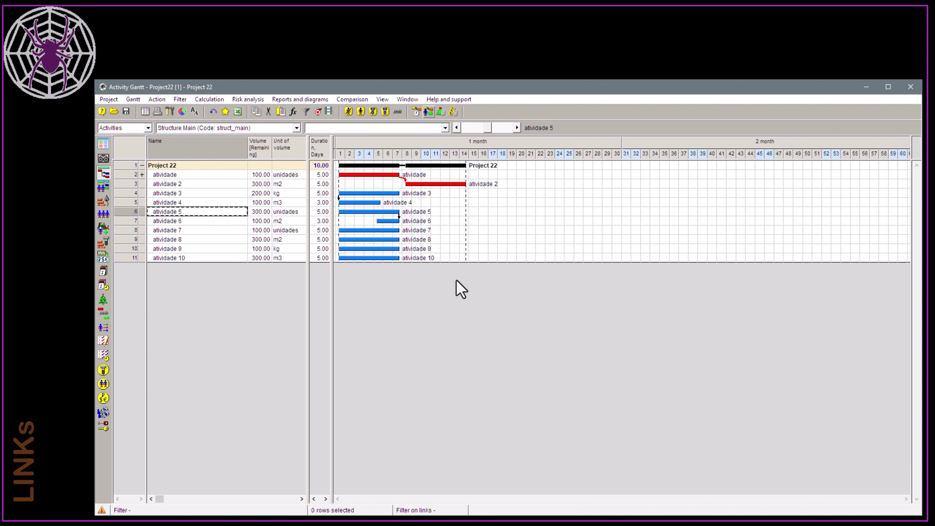
# - Link "atividade 7" to "atividade 8" with the Start - Finish type and reschedule the project
pyautogui.moveTo(415, 230); pyautogui.dragTo(417, 241)
pyautogui.moveTo(416, 241); pyautogui.dragTo(417, 241)
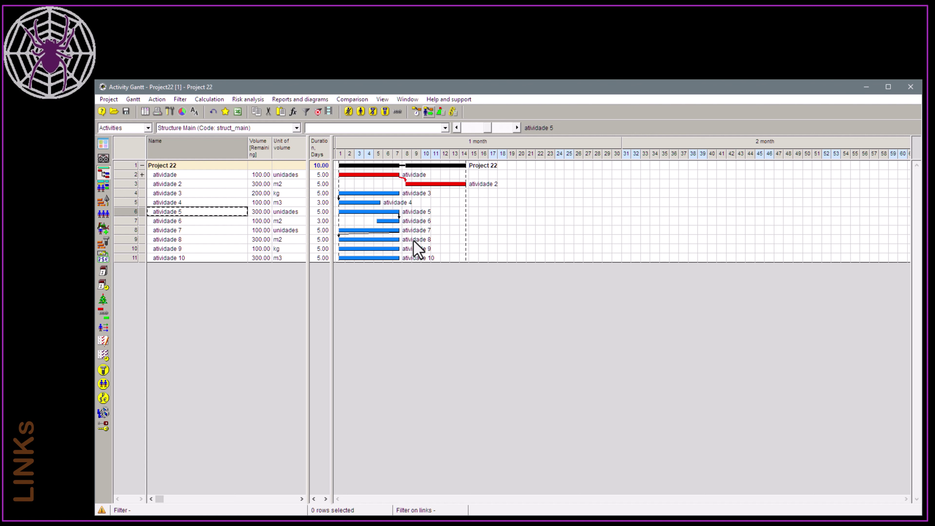
pyautogui.moveTo(400, 230); pyautogui.dragTo(420, 242)
pyautogui.click(481, 277)
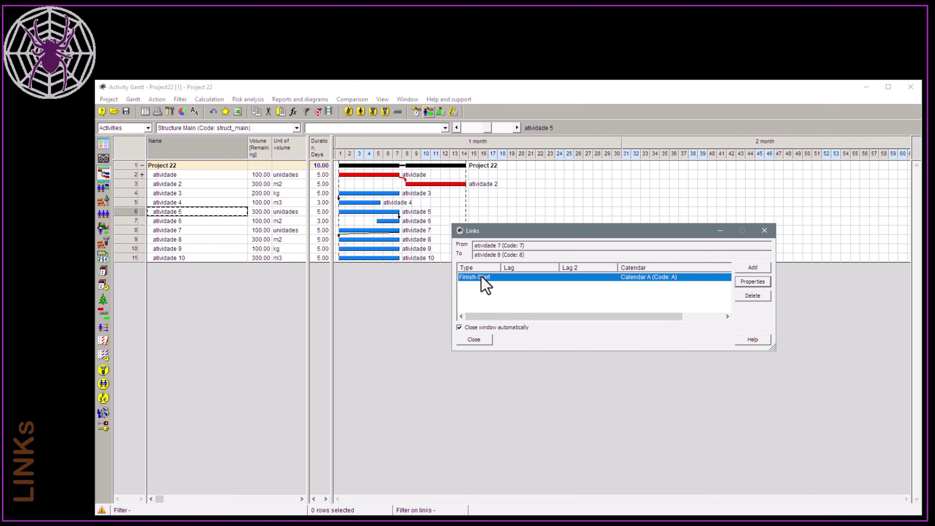
pyautogui.click(753, 282)
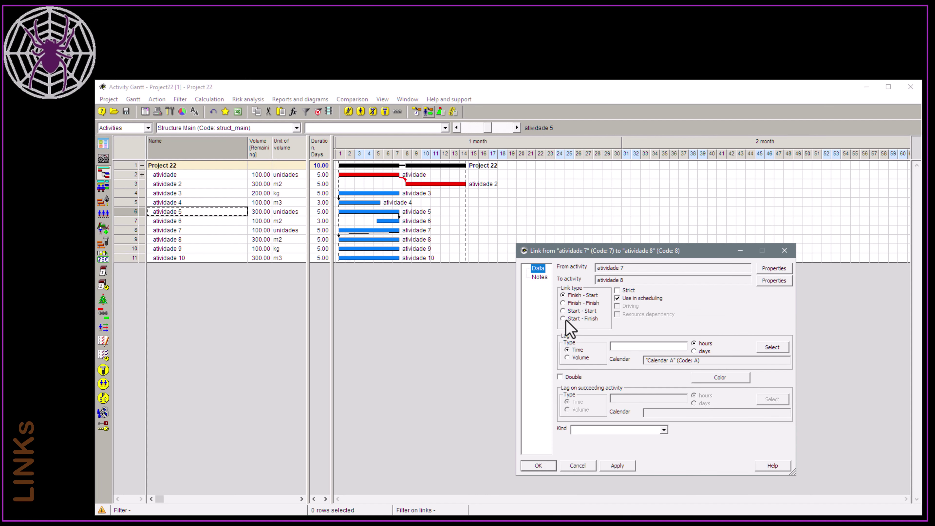
pyautogui.click(564, 319)
pyautogui.click(544, 468)
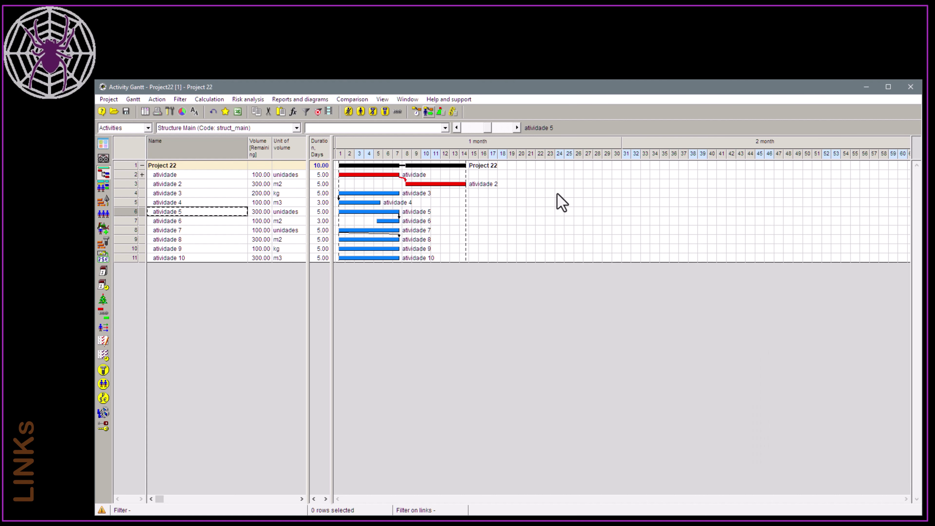
pyautogui.click(428, 112)
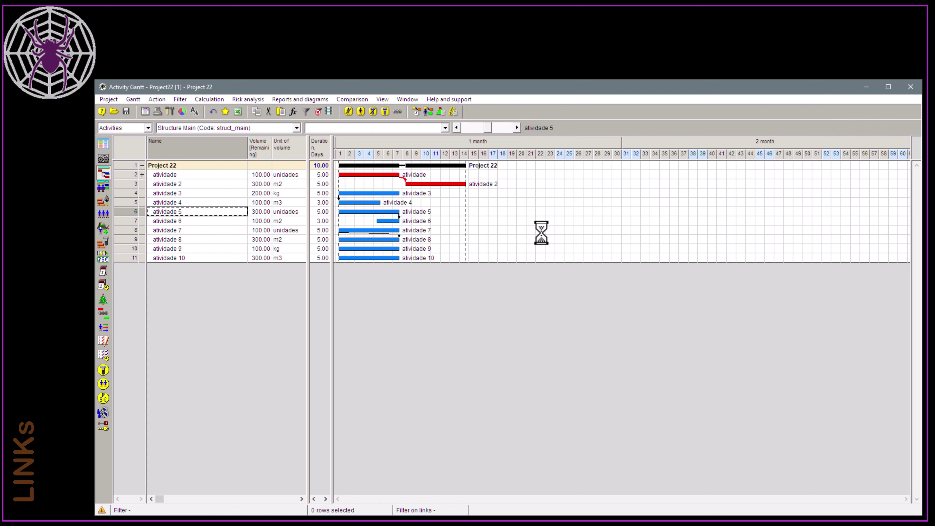
# - Set the Start [NET] date of "atividade 7" to 14/06/23 08:00 and reschedule the project
pyautogui.moveTo(370, 246)
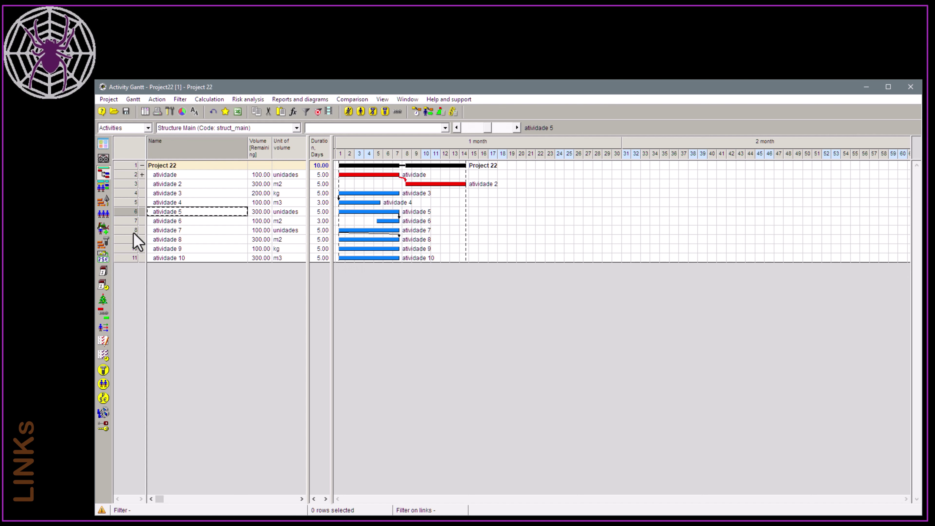
pyautogui.click(125, 230)
pyautogui.press('Return')
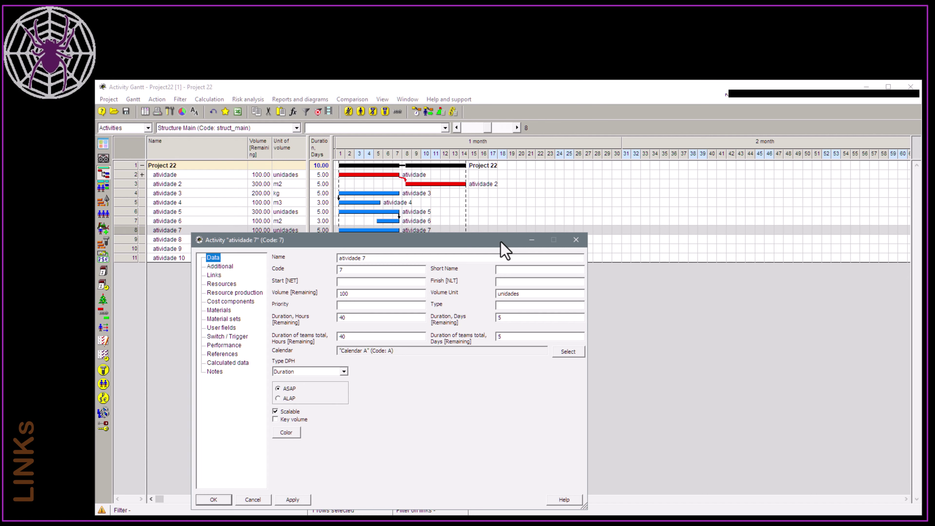
pyautogui.moveTo(434, 246); pyautogui.dragTo(580, 199)
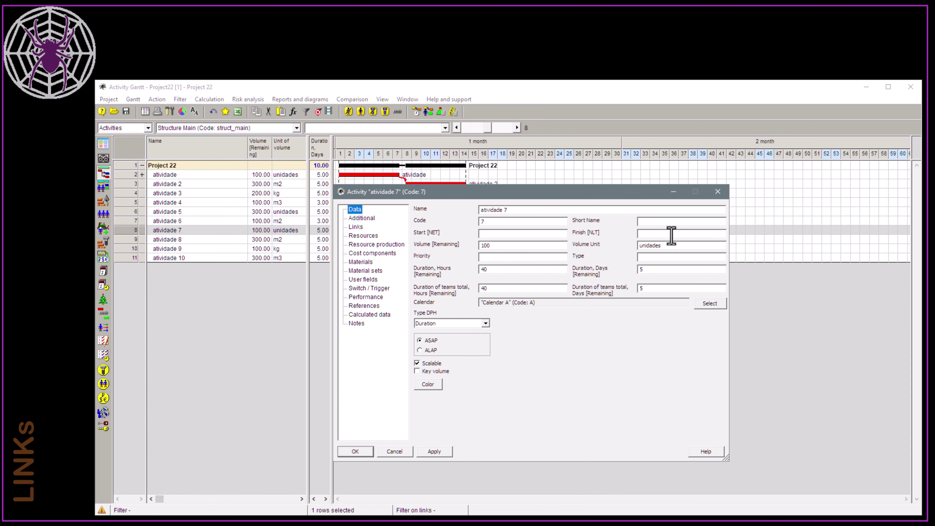
pyautogui.click(530, 233)
pyautogui.click(521, 244)
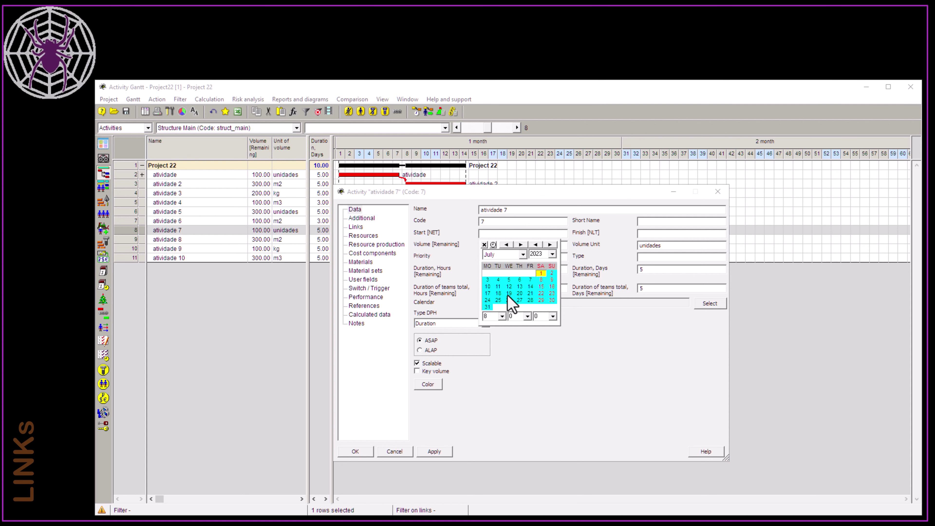
pyautogui.click(506, 244)
pyautogui.click(509, 287)
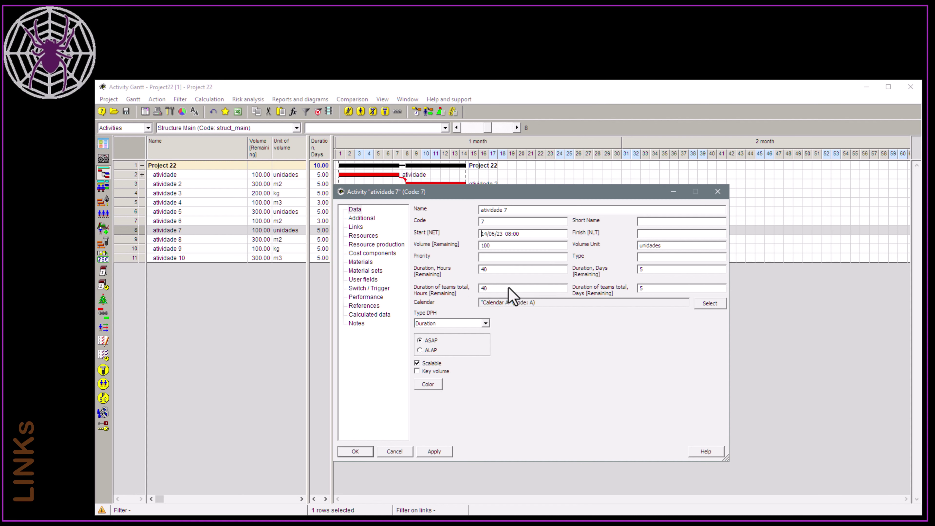
pyautogui.click(365, 452)
pyautogui.click(412, 113)
pyautogui.moveTo(513, 230)
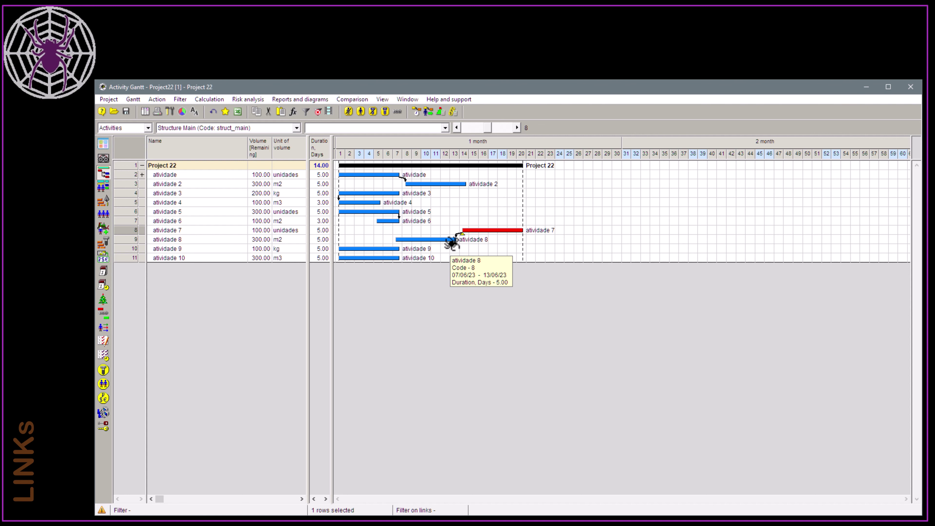
pyautogui.click(216, 232)
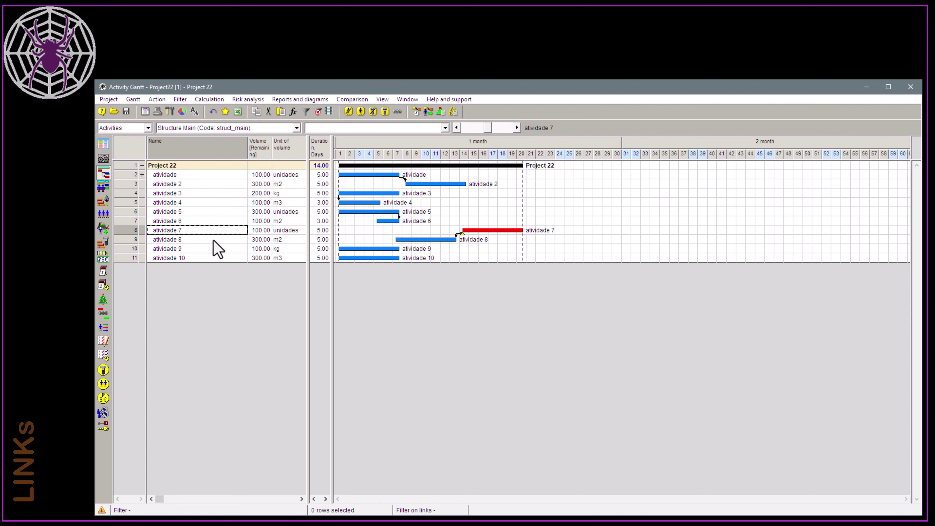
pyautogui.click(212, 240)
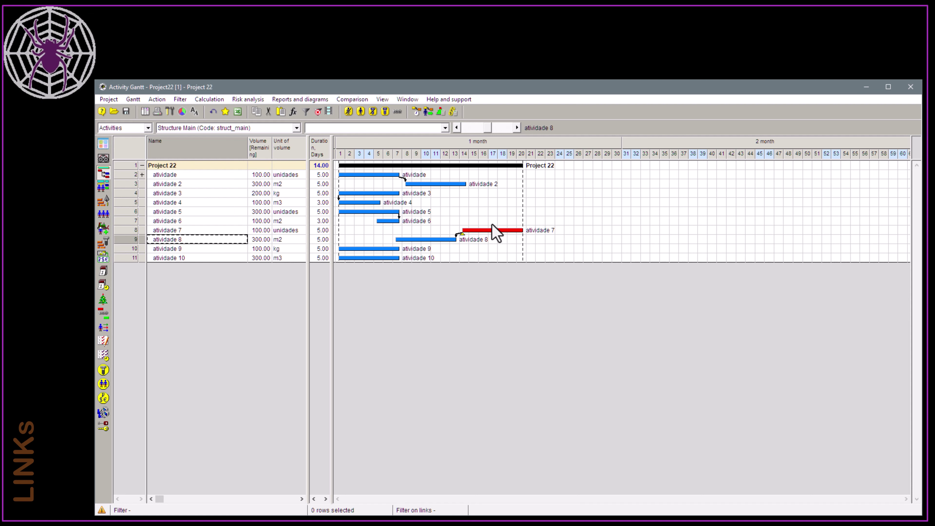
pyautogui.click(319, 240)
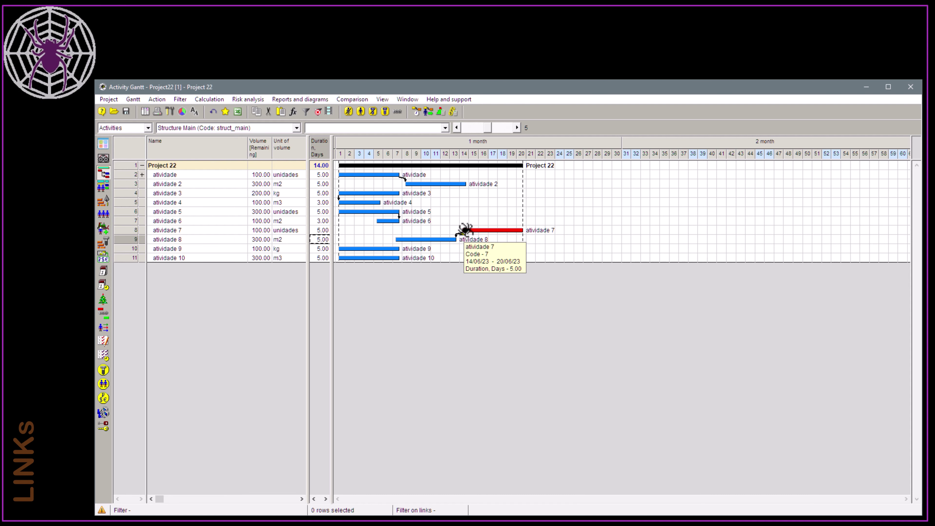
pyautogui.moveTo(463, 231); pyautogui.dragTo(448, 241)
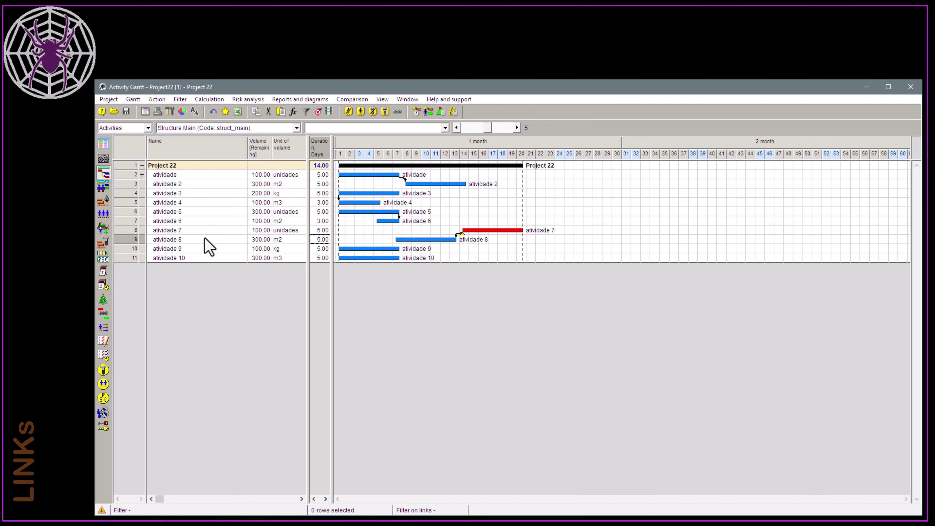
pyautogui.click(131, 230)
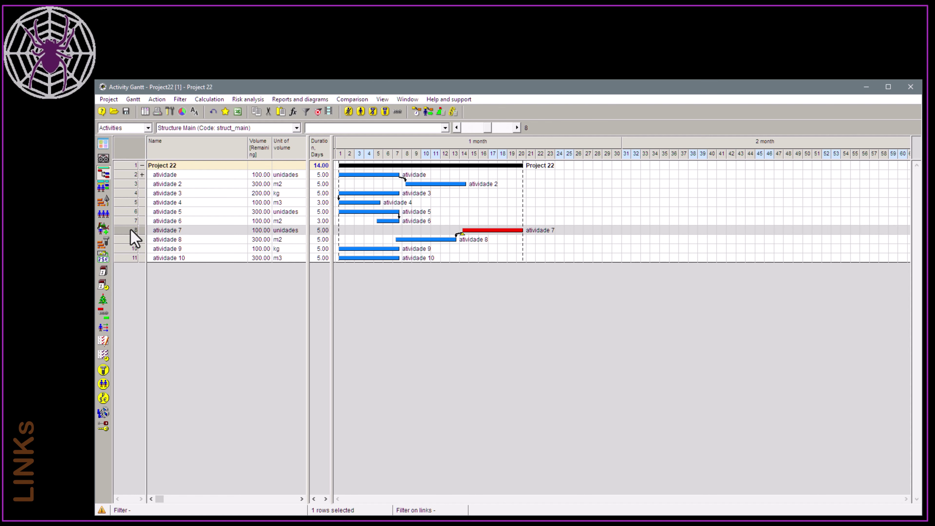
pyautogui.click(128, 243)
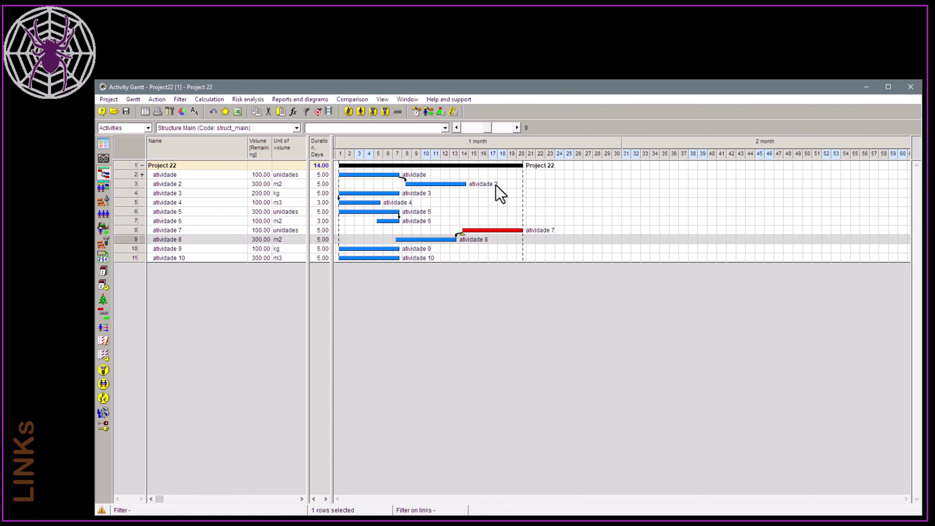
# - Link "atividade 2" to "atividade 9" and "atividade 9" to "atividade 10" in the Gantt chart, rescheduling the project after each link
pyautogui.moveTo(465, 184); pyautogui.dragTo(406, 250)
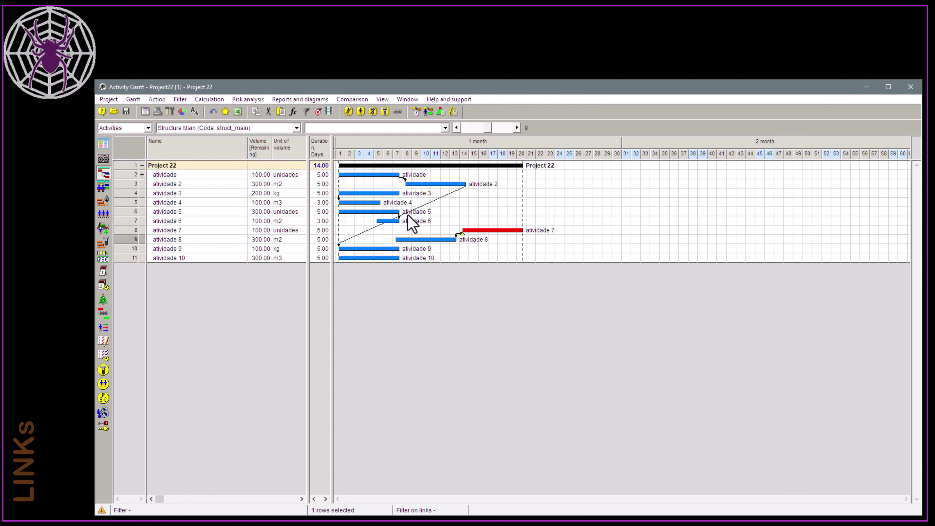
pyautogui.click(417, 112)
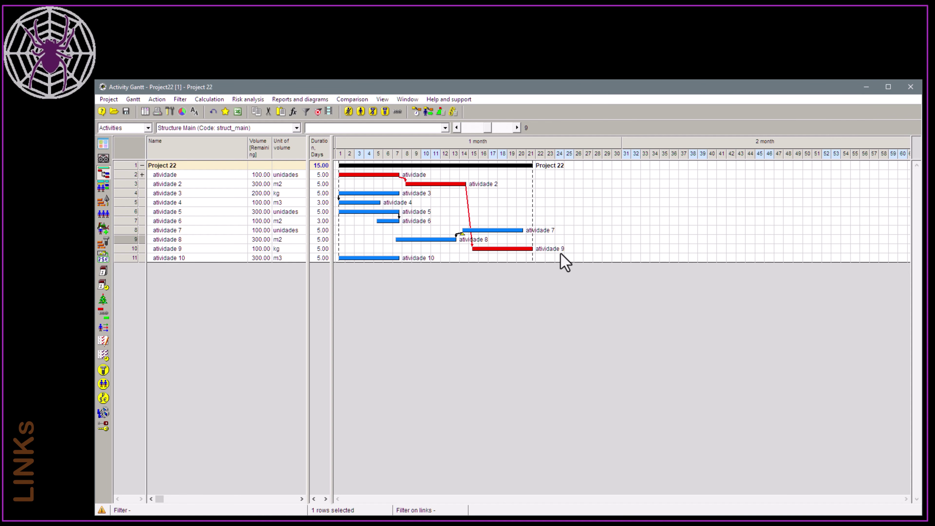
pyautogui.moveTo(533, 250); pyautogui.dragTo(408, 259)
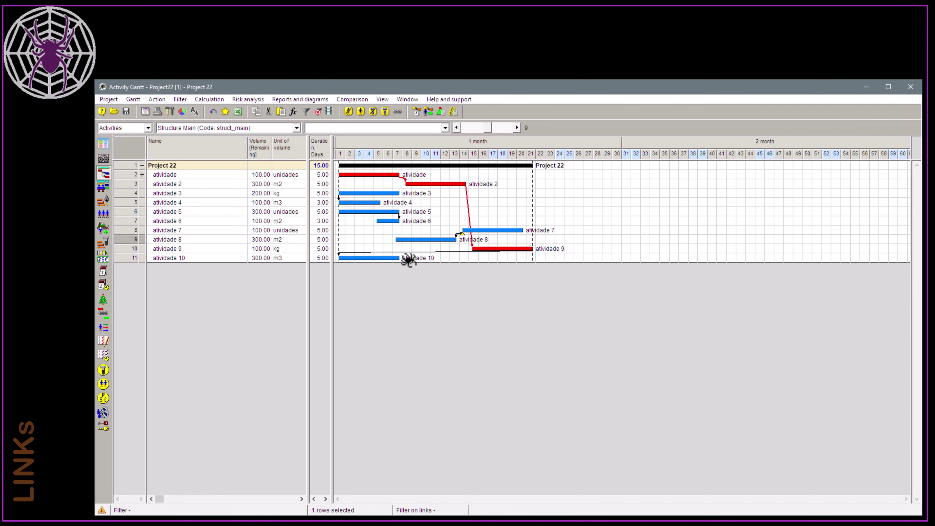
pyautogui.click(416, 112)
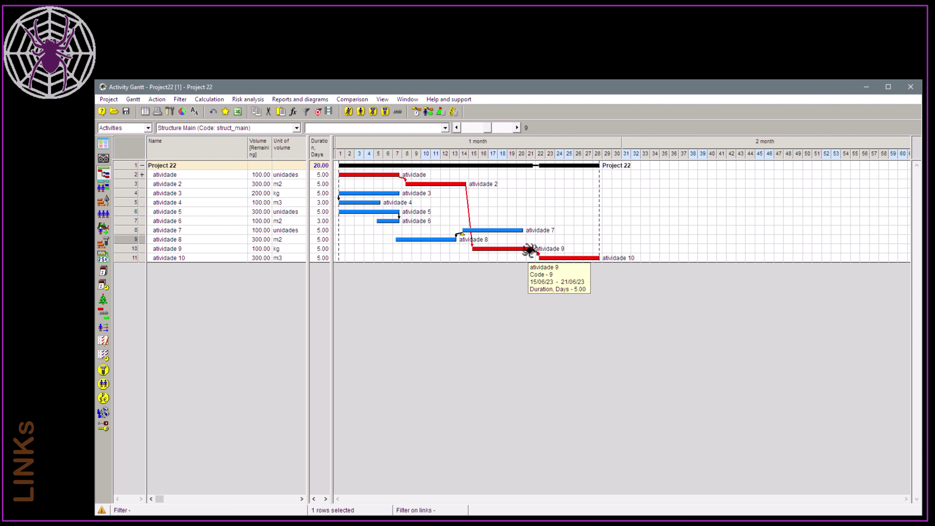
# - Change the link from "atividade 9" to "atividade 10" to Start - Start and reschedule the project
pyautogui.doubleClick(557, 257)
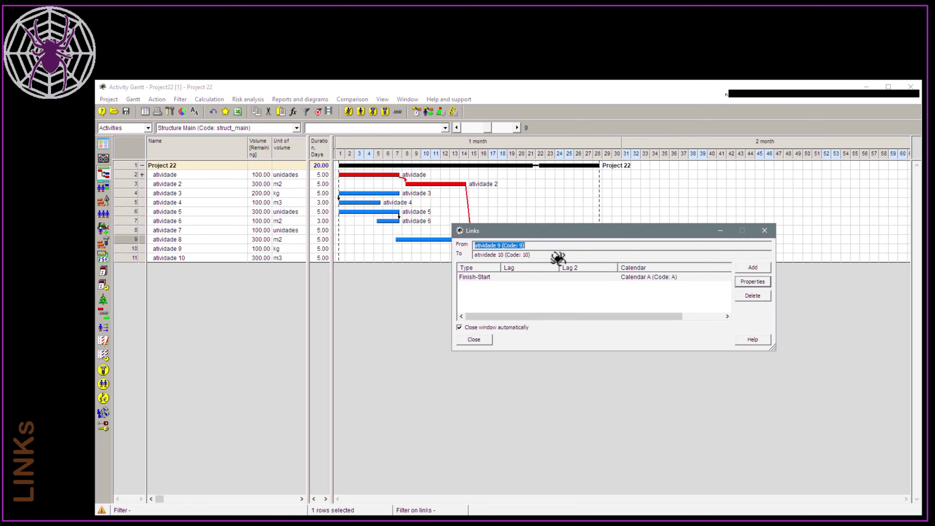
pyautogui.click(753, 282)
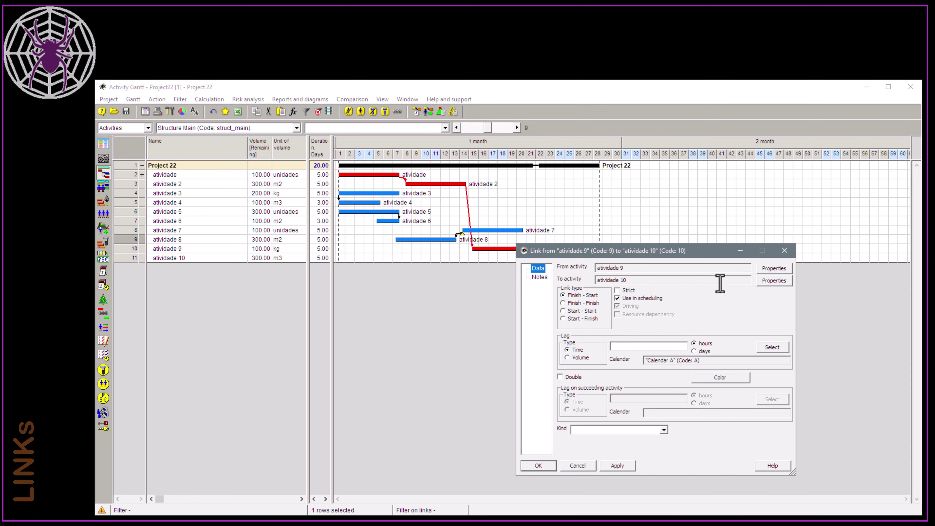
pyautogui.click(539, 466)
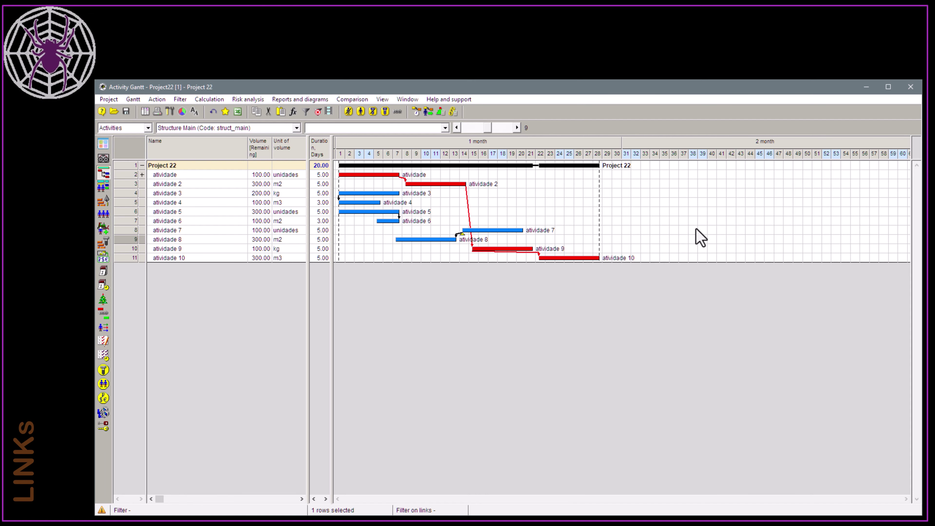
pyautogui.click(416, 111)
pyautogui.moveTo(473, 250)
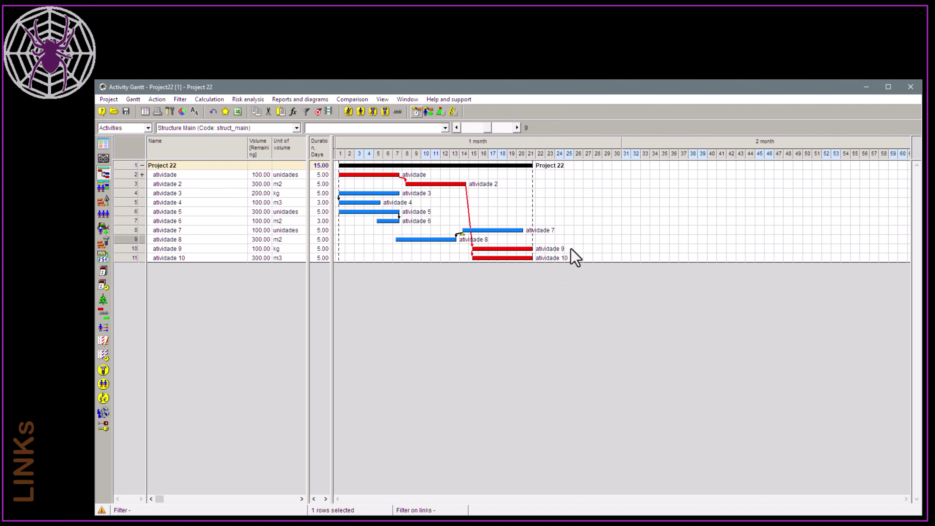
# - Set a time lag of 1 day on the link from "atividade 9" to "atividade 10" and reschedule the project
pyautogui.moveTo(571, 248); pyautogui.dragTo(570, 261)
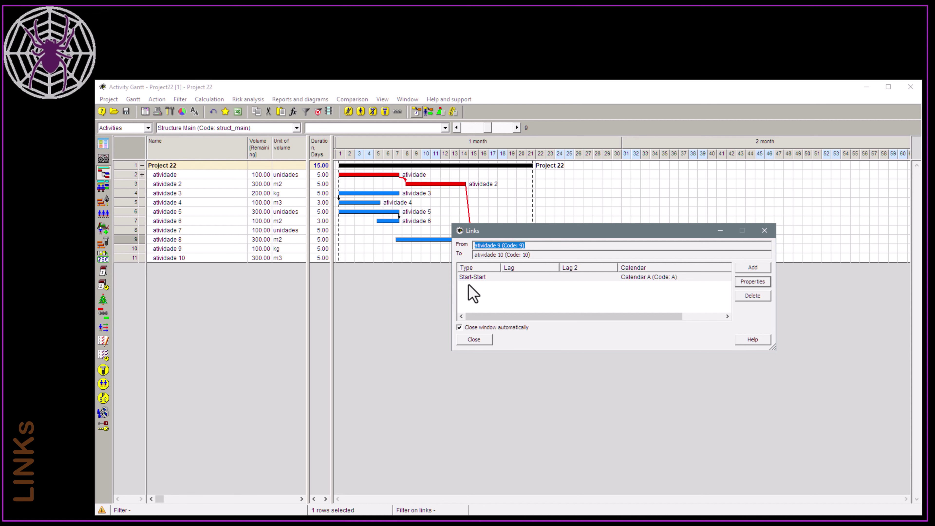
pyautogui.click(549, 278)
pyautogui.click(753, 282)
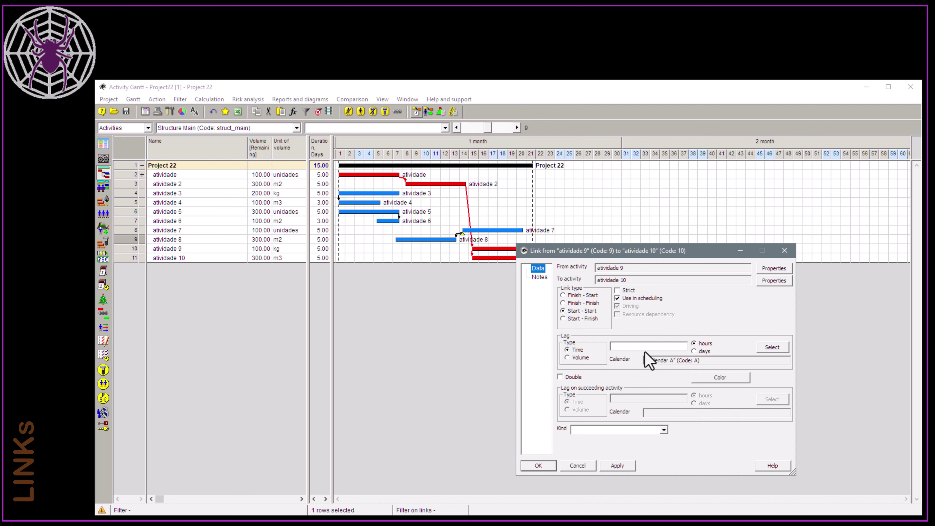
pyautogui.click(701, 352)
pyautogui.click(662, 347)
pyautogui.write('1')
pyautogui.click(530, 466)
pyautogui.click(427, 112)
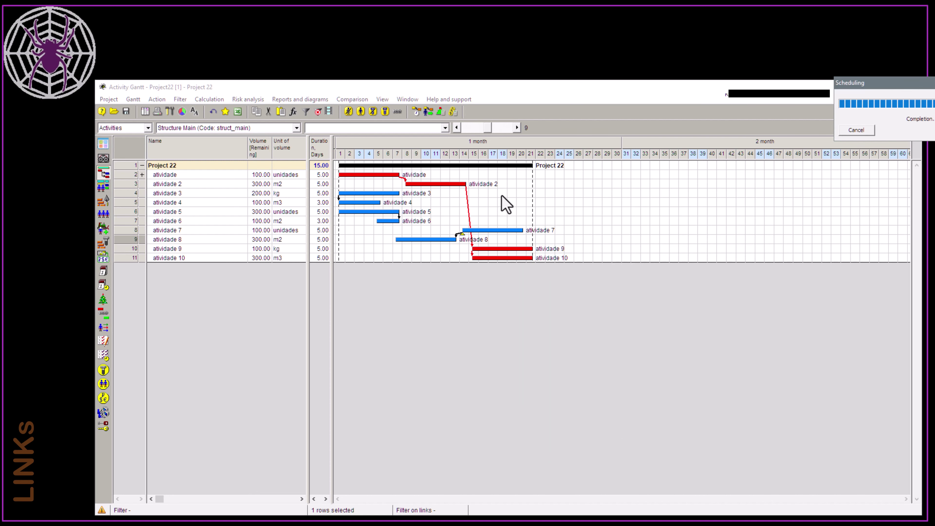
pyautogui.click(516, 128)
pyautogui.click(517, 128)
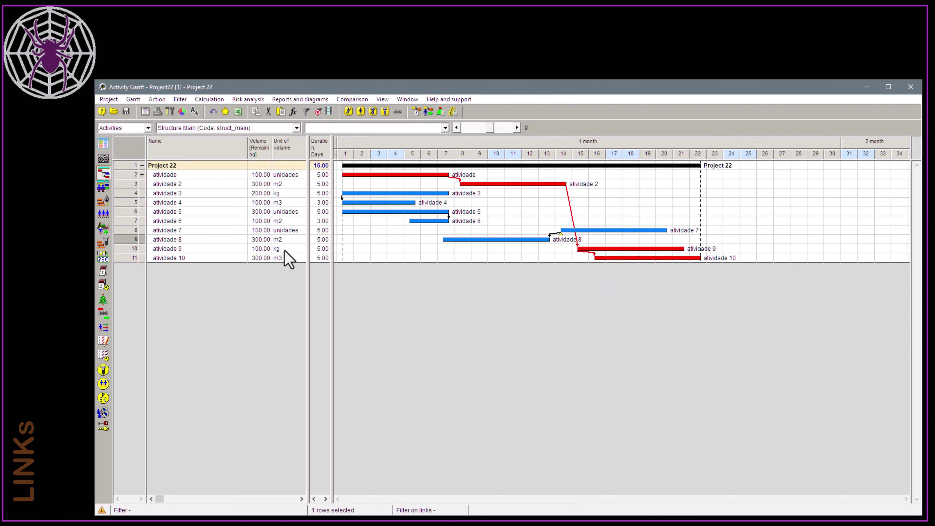
# - Set the unit of volume of "atividade 9" to m2
pyautogui.click(296, 248)
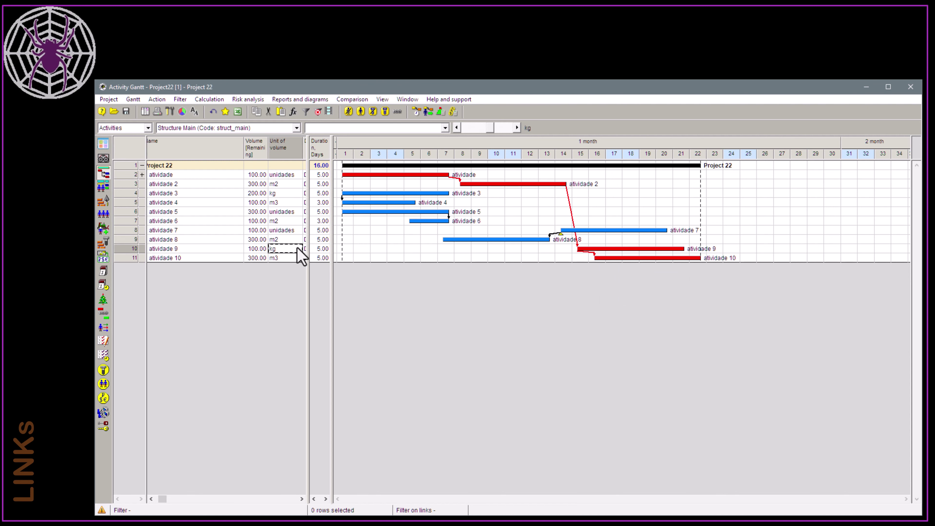
pyautogui.write('m2')
pyautogui.click(291, 230)
pyautogui.click(252, 252)
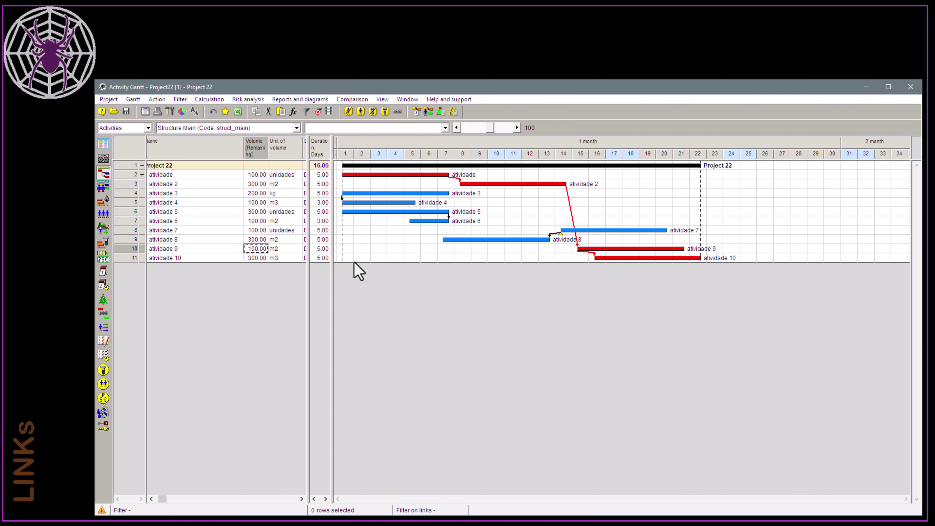
# - Set the lag on the link from "atividade 9" to "atividade 10" to 2 days and reschedule the project
pyautogui.moveTo(623, 250); pyautogui.dragTo(634, 258)
pyautogui.click(491, 279)
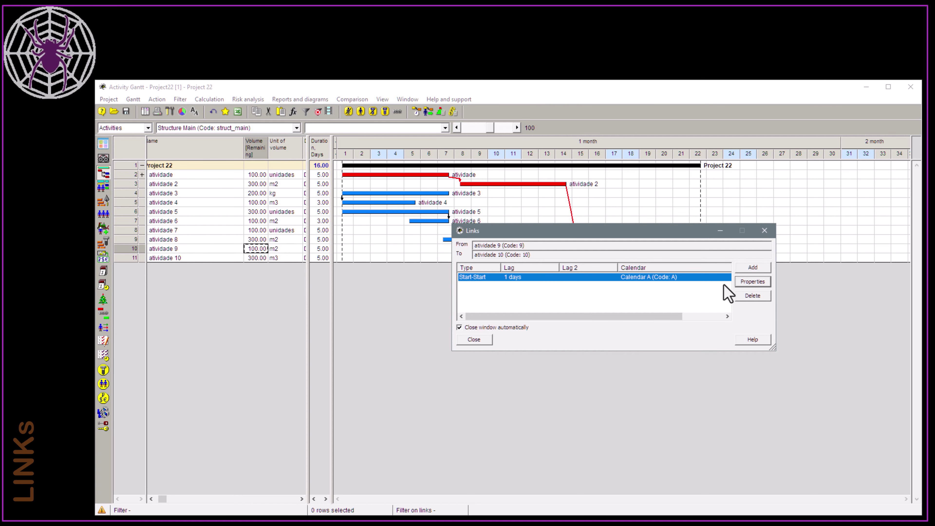
pyautogui.click(751, 284)
pyautogui.moveTo(701, 254); pyautogui.dragTo(633, 196)
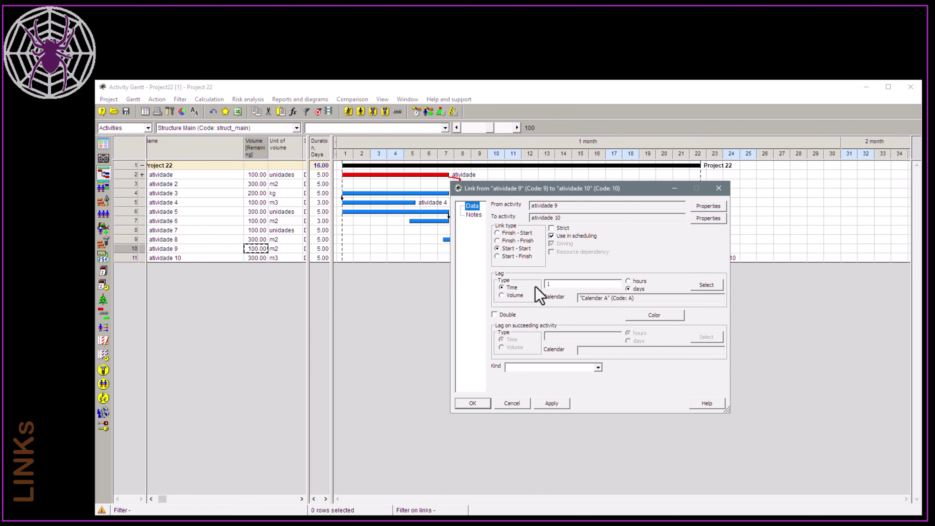
pyautogui.doubleClick(550, 284)
pyautogui.moveTo(591, 284); pyautogui.dragTo(523, 283)
pyautogui.click(476, 405)
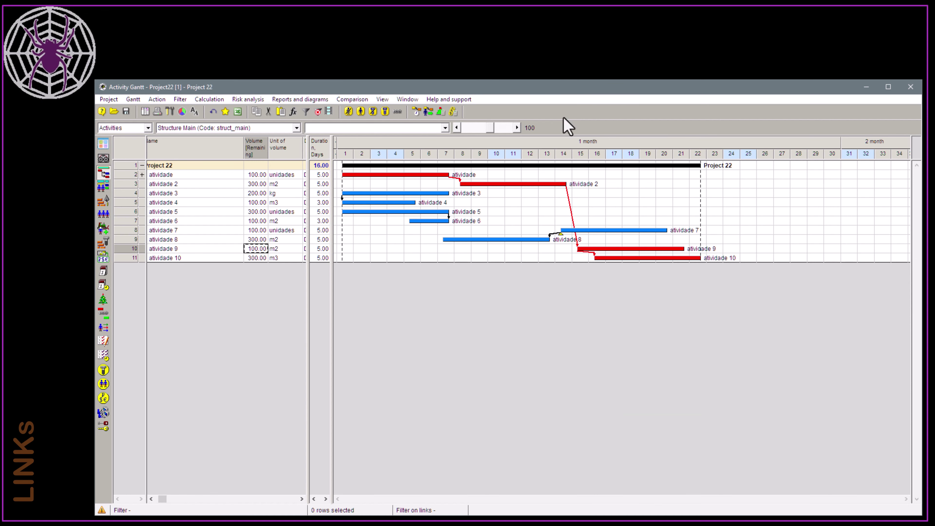
pyautogui.click(417, 112)
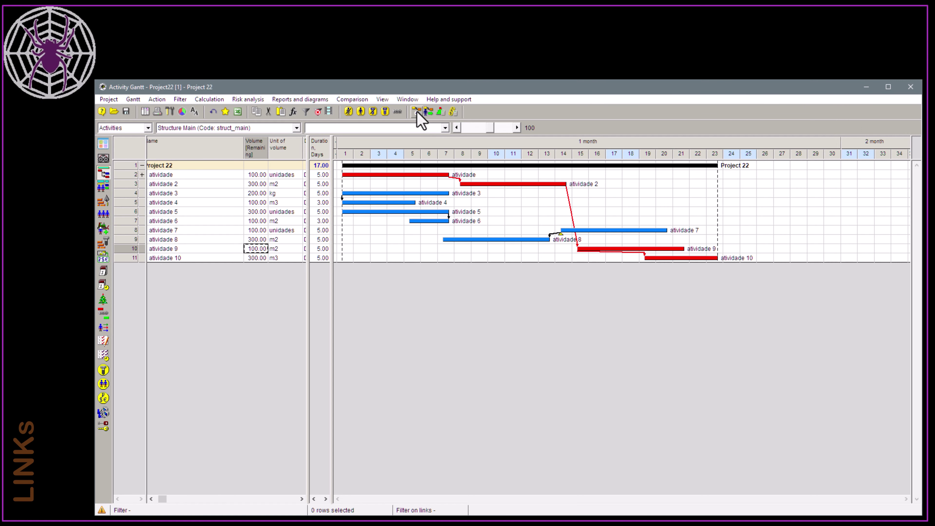
# - Set a negative lag of -2 days on the link from "atividade 9" to "atividade 10" and reschedule the project
pyautogui.moveTo(697, 263)
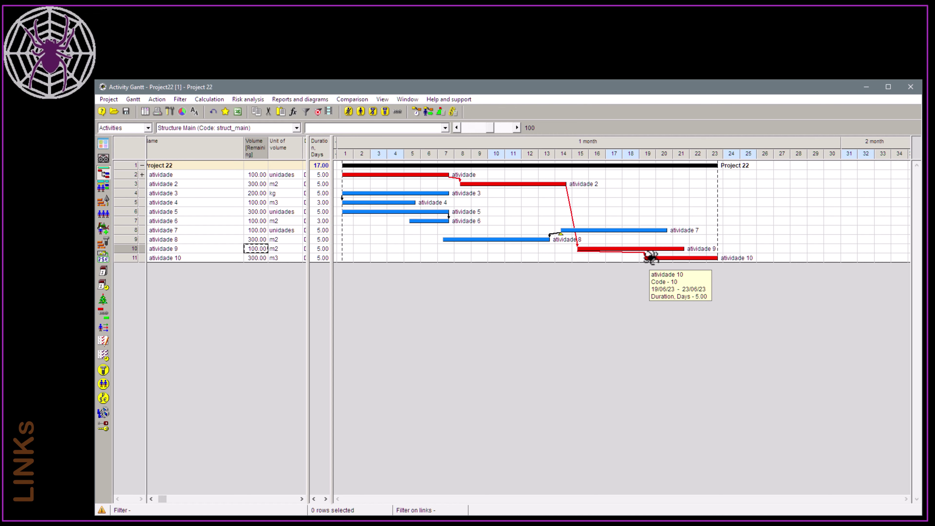
pyautogui.doubleClick(699, 257)
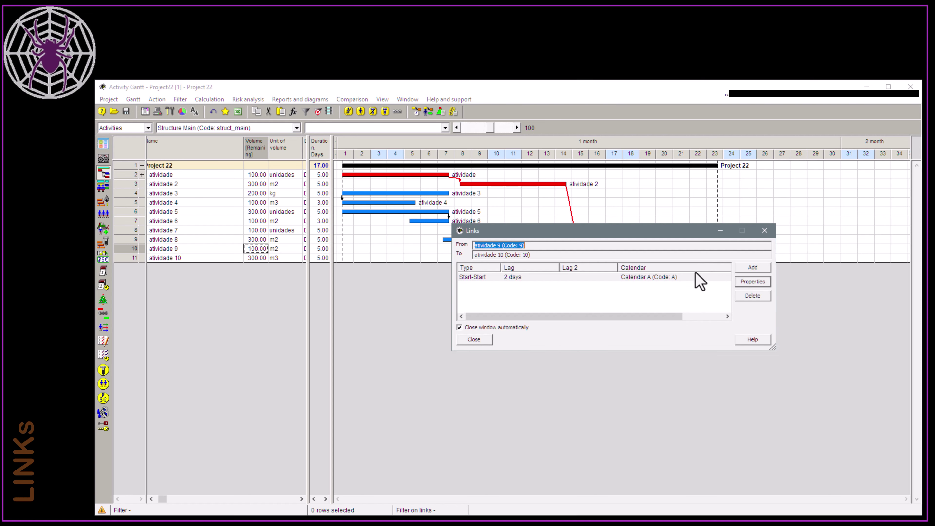
pyautogui.click(752, 281)
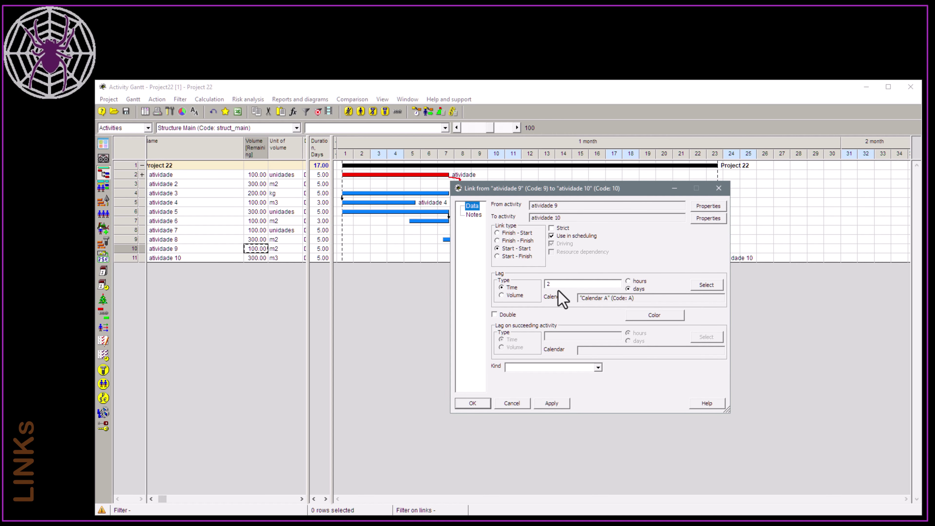
pyautogui.click(549, 283)
pyautogui.click(483, 402)
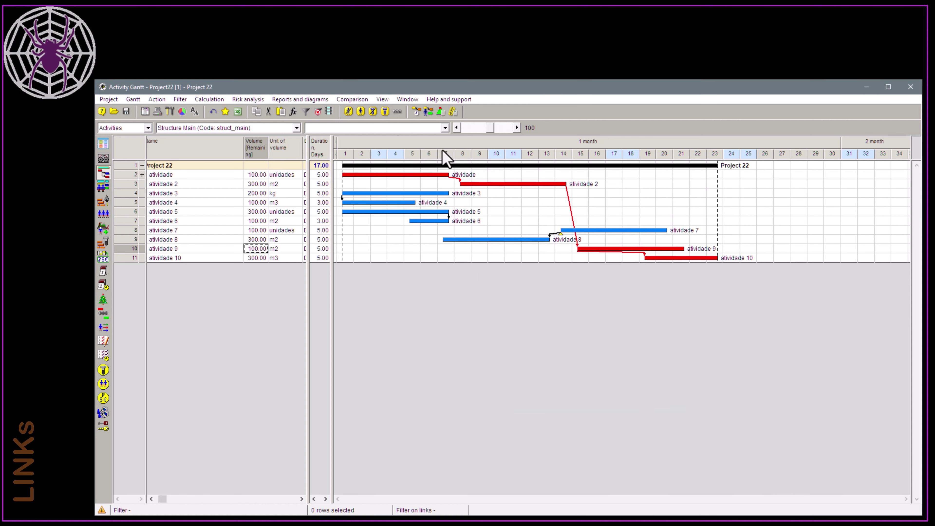
pyautogui.click(416, 112)
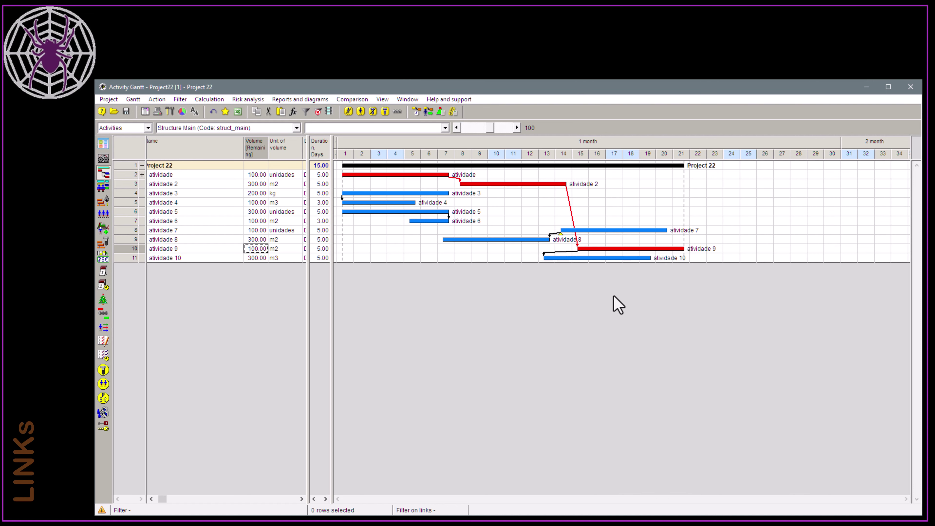
# - Return the lag between "atividade 9" and "atividade 10" to a positive 2 days and reschedule the project
pyautogui.moveTo(613, 256)
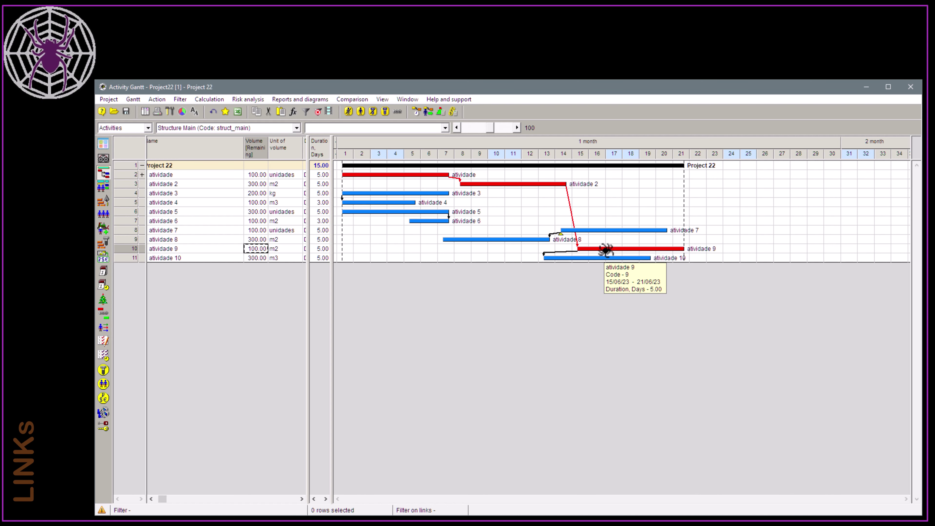
pyautogui.doubleClick(607, 255)
pyautogui.click(542, 277)
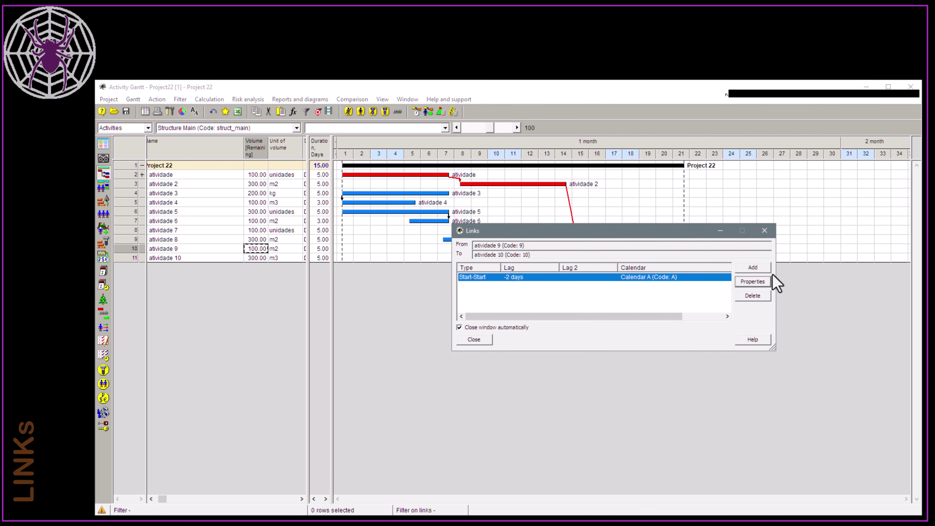
pyautogui.click(762, 281)
pyautogui.click(549, 283)
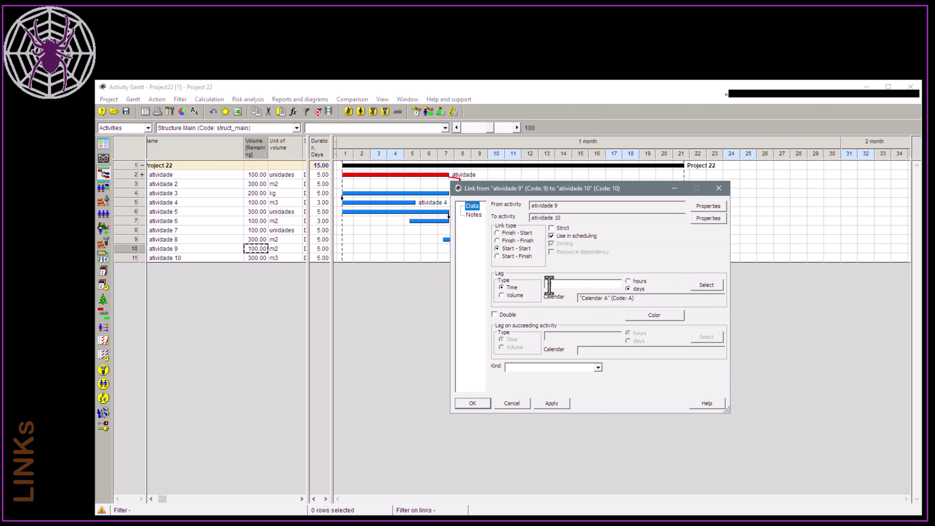
pyautogui.press('BackSpace')
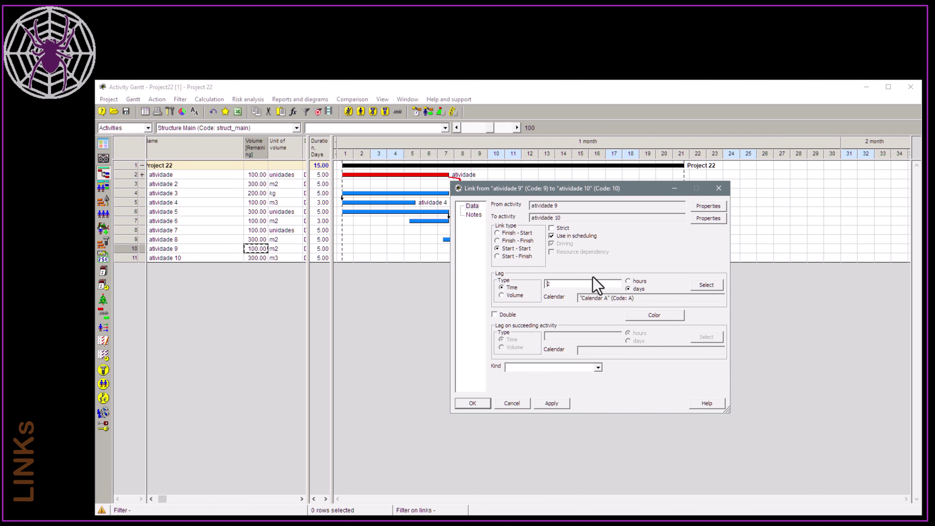
pyautogui.click(471, 404)
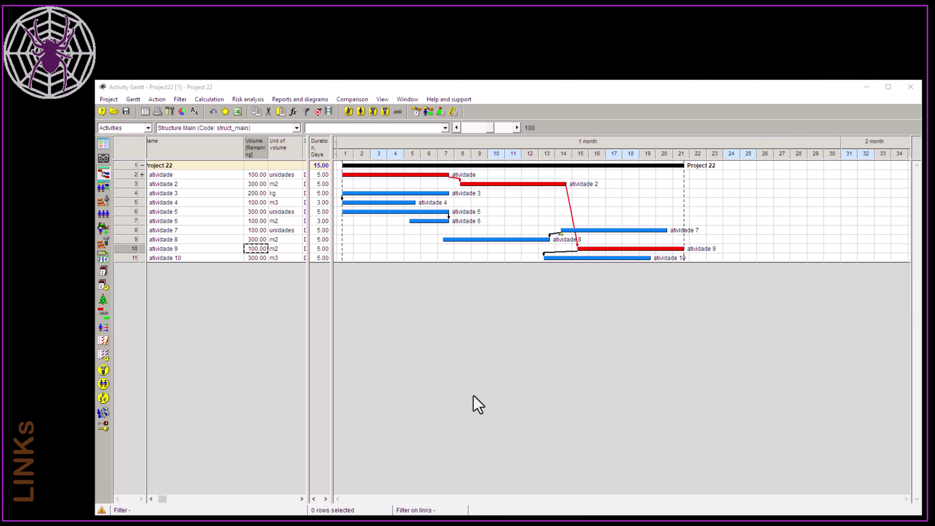
pyautogui.click(415, 112)
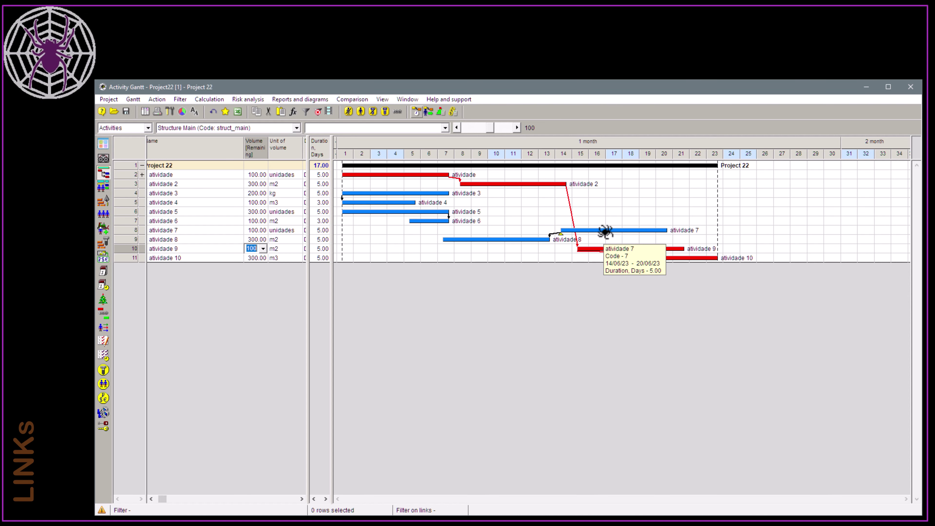
pyautogui.press('Return')
# - Set a lag of -1 day on the Start - Finish link from "atividade 7" to "atividade 8" and reschedule the project
pyautogui.moveTo(569, 241); pyautogui.dragTo(568, 242)
pyautogui.click(480, 278)
pyautogui.click(753, 282)
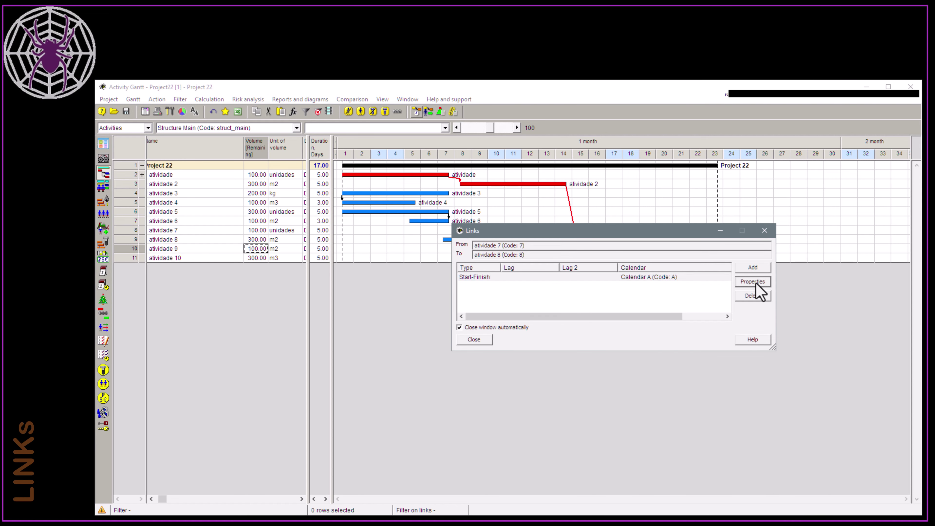
pyautogui.click(599, 282)
pyautogui.write('-1')
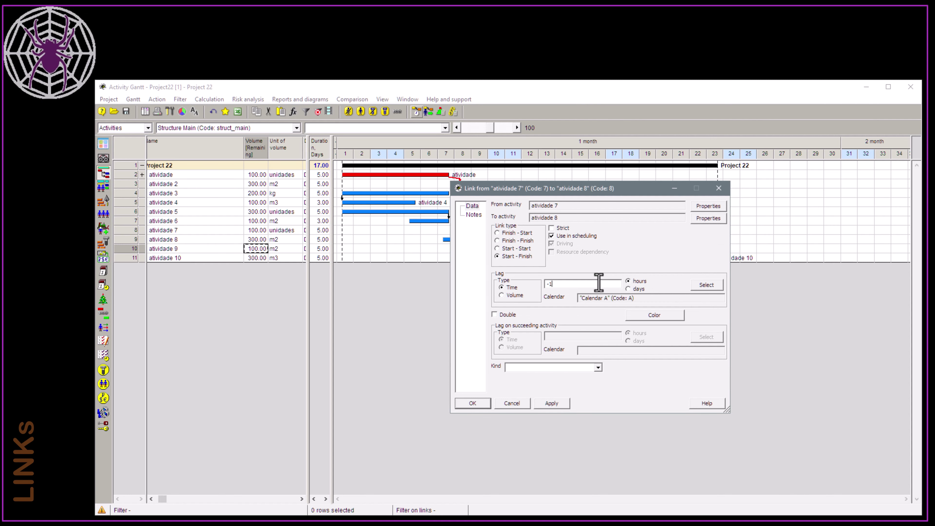
pyautogui.click(478, 402)
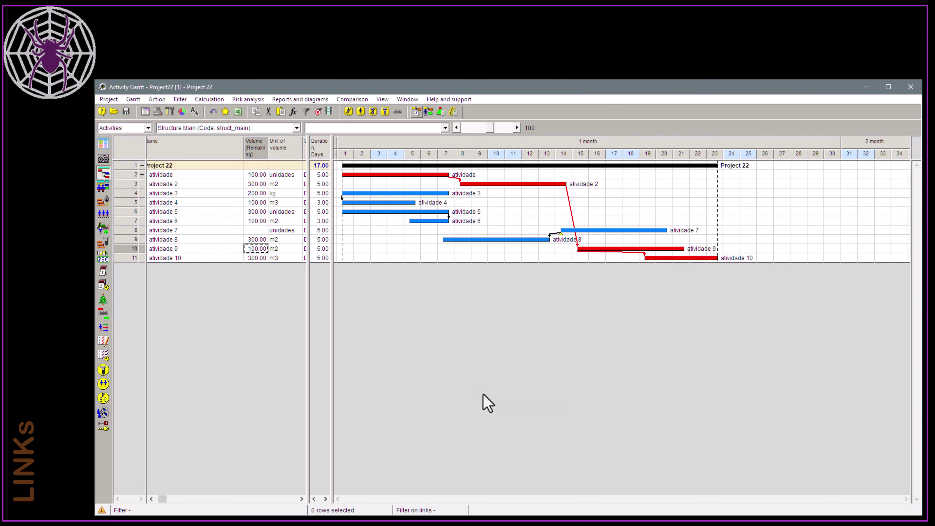
pyautogui.click(416, 112)
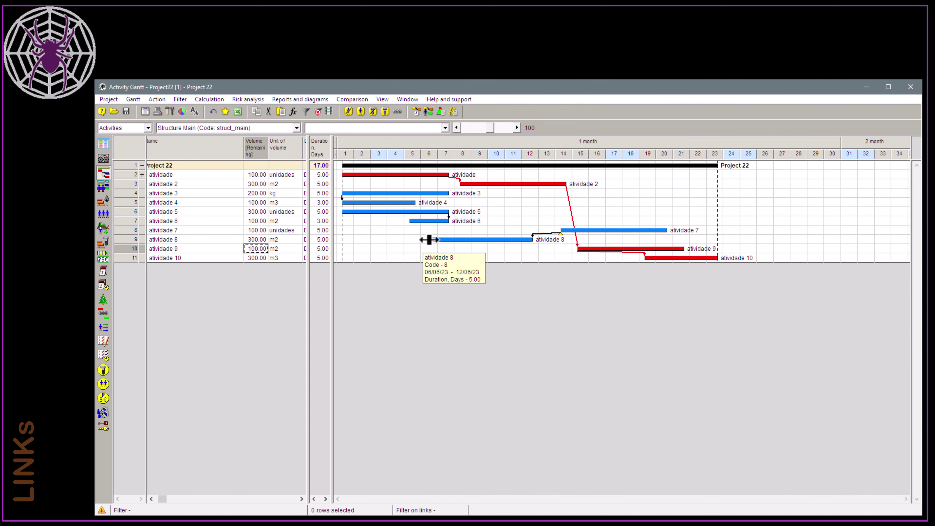
# - Set a lag of -1 hour on the Finish - Finish link from "atividade 5" to "atividade 6" and reschedule the project
pyautogui.click(217, 239)
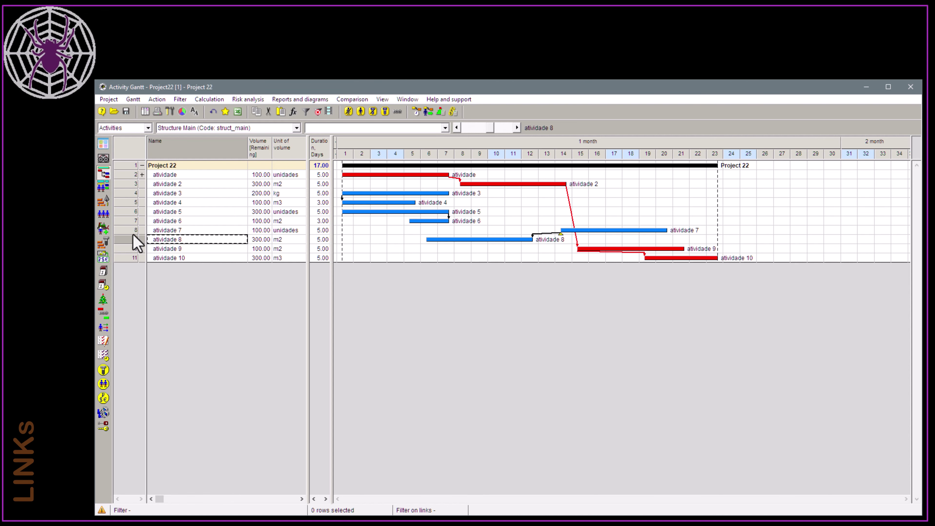
pyautogui.click(127, 240)
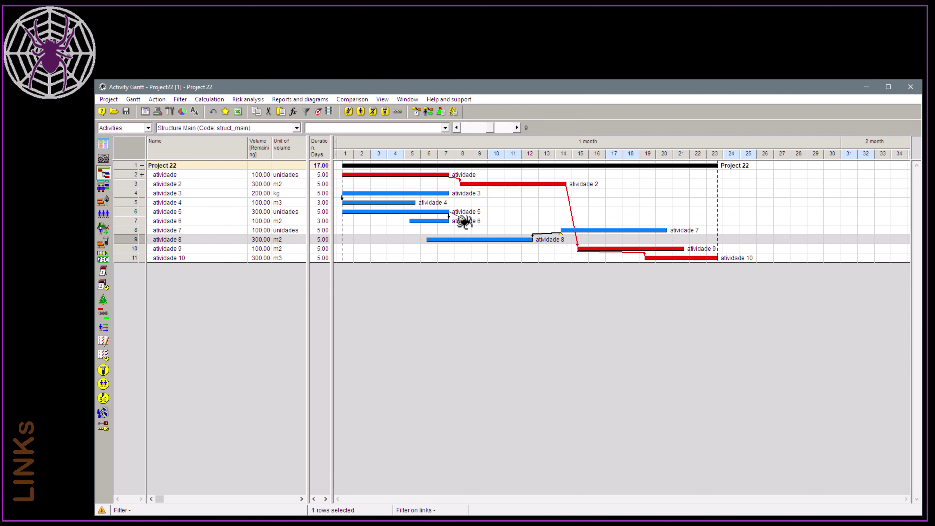
pyautogui.doubleClick(462, 219)
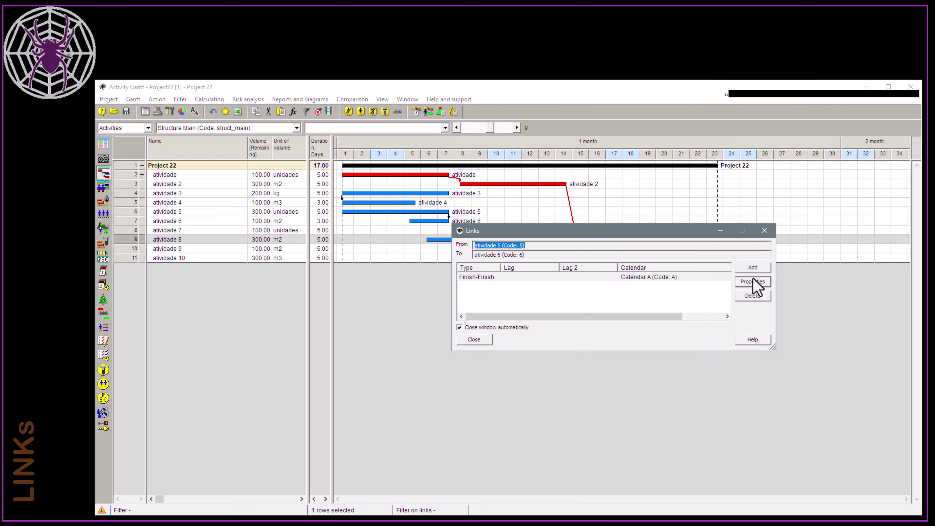
pyautogui.click(753, 282)
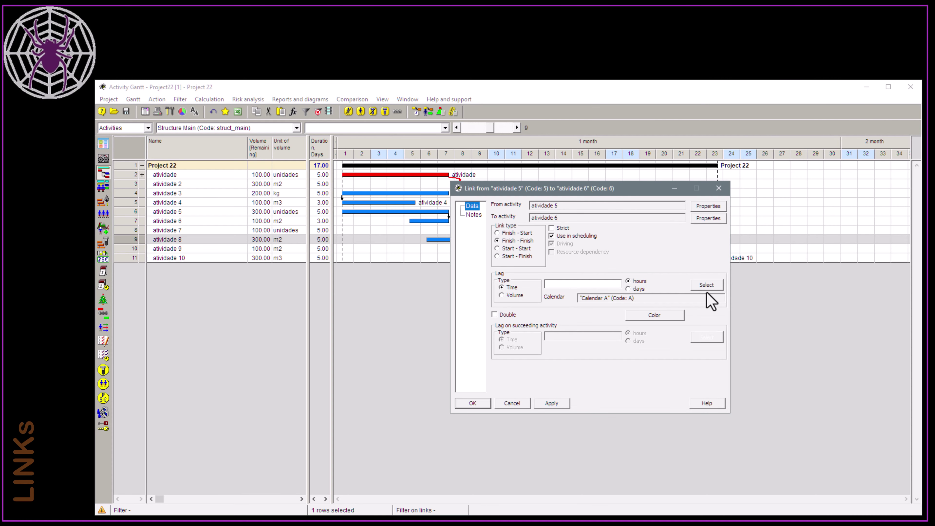
pyautogui.click(597, 285)
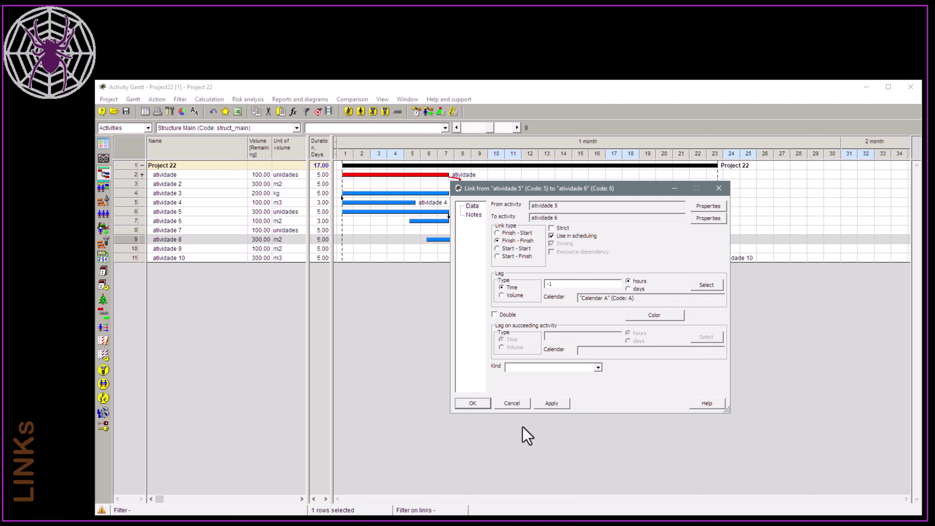
pyautogui.click(468, 404)
pyautogui.click(417, 114)
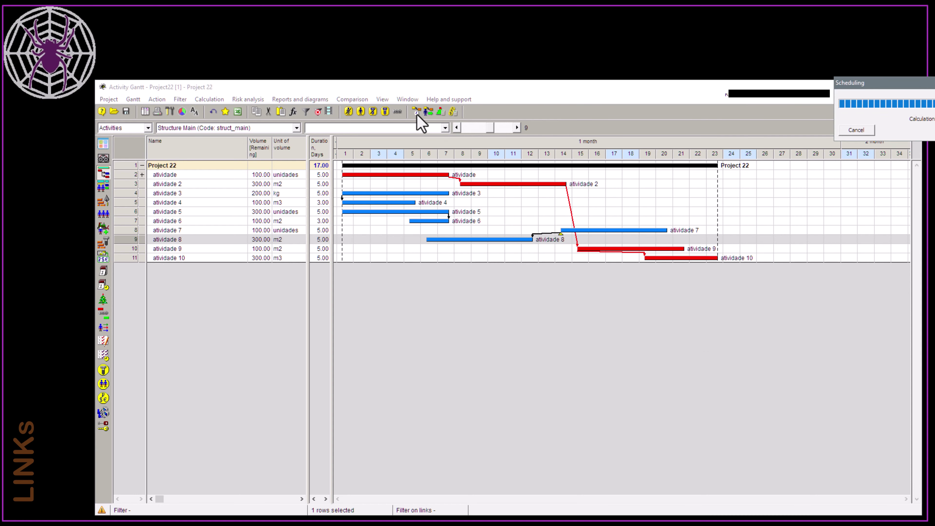
pyautogui.doubleClick(461, 143)
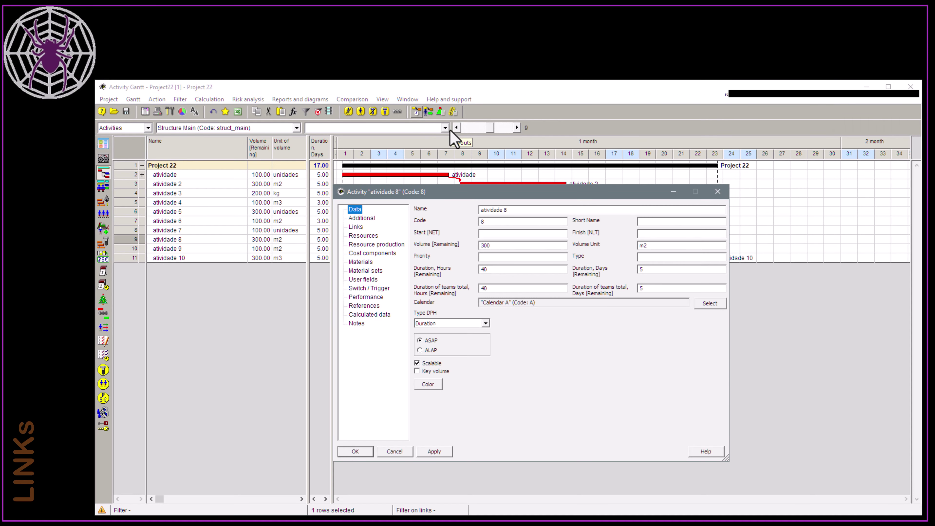
pyautogui.click(719, 190)
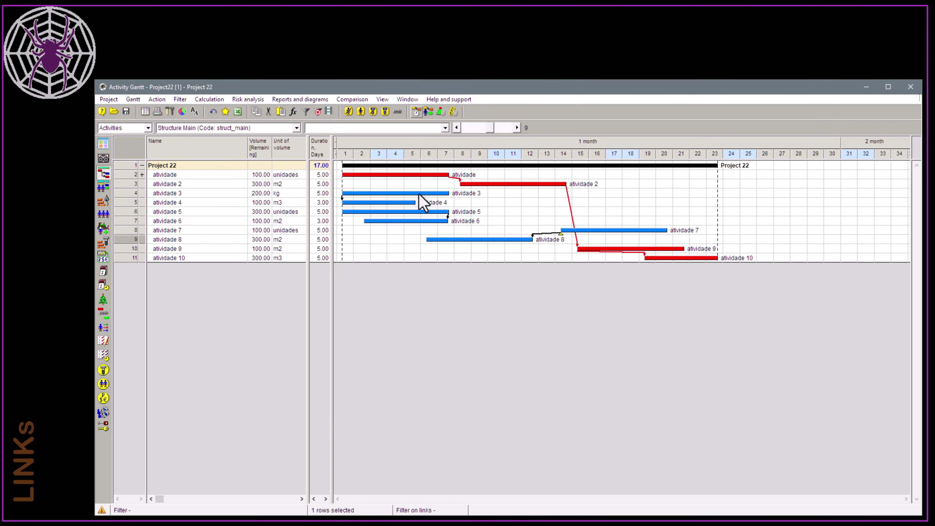
# - Switch the lag unit on the link from "atividade 5" to "atividade 6" to days and reschedule the project
pyautogui.doubleClick(461, 219)
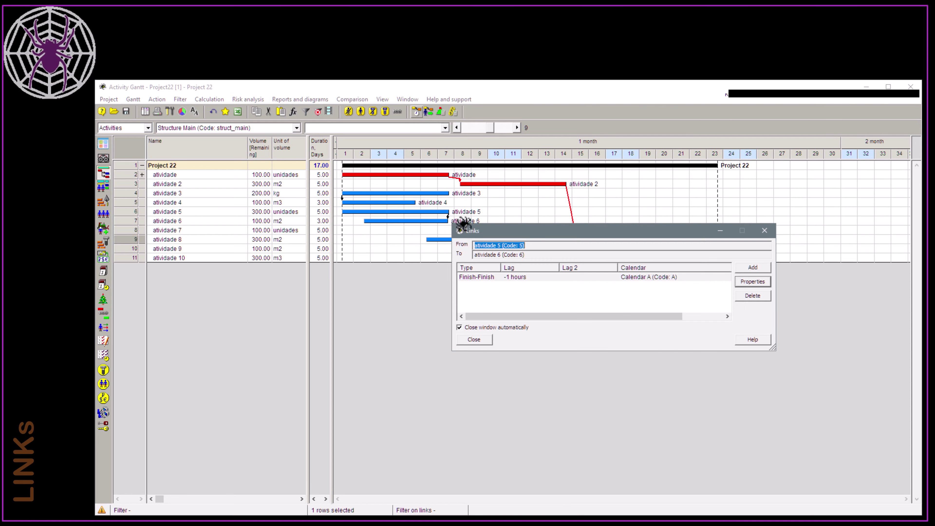
pyautogui.click(768, 283)
pyautogui.click(636, 289)
pyautogui.click(475, 403)
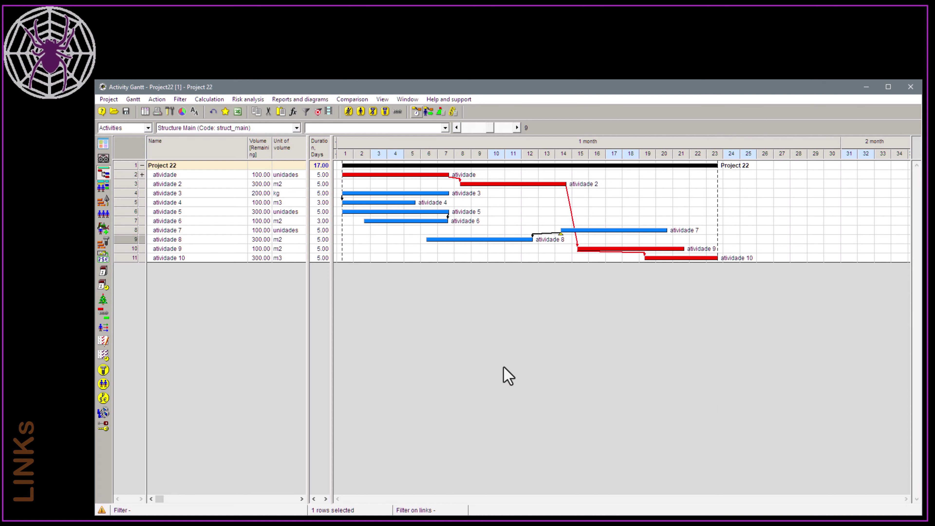
pyautogui.click(416, 112)
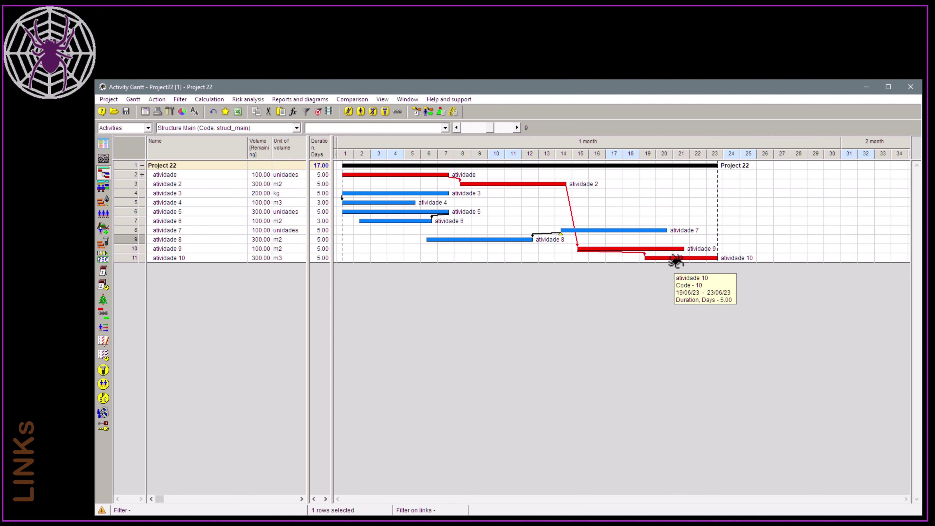
# - Set a lag of 1 day on the Finish - Start link from "atividade" to "atividade 2" and reschedule the project
pyautogui.click(181, 178)
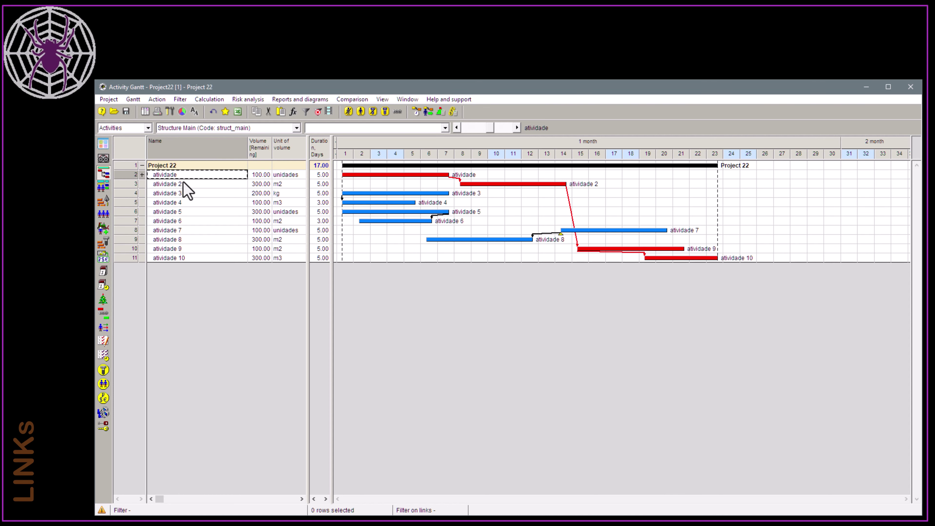
pyautogui.click(184, 185)
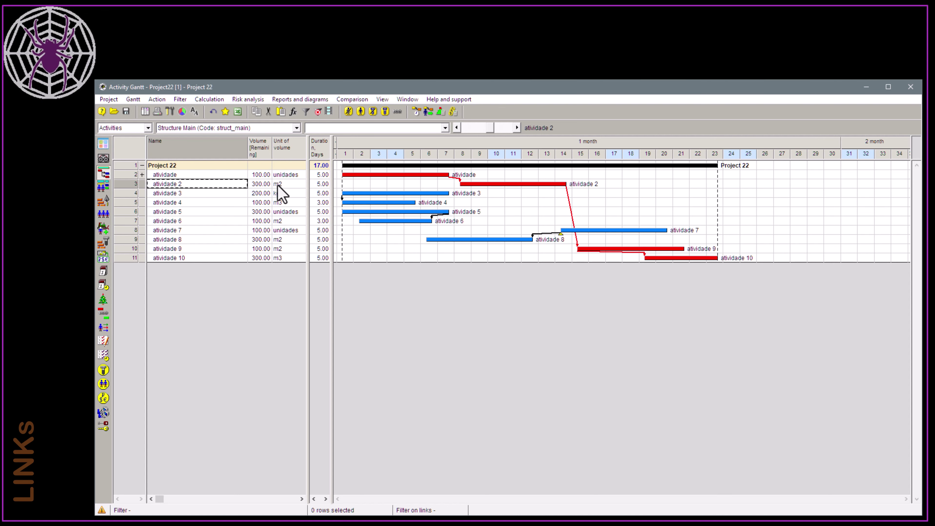
pyautogui.doubleClick(461, 179)
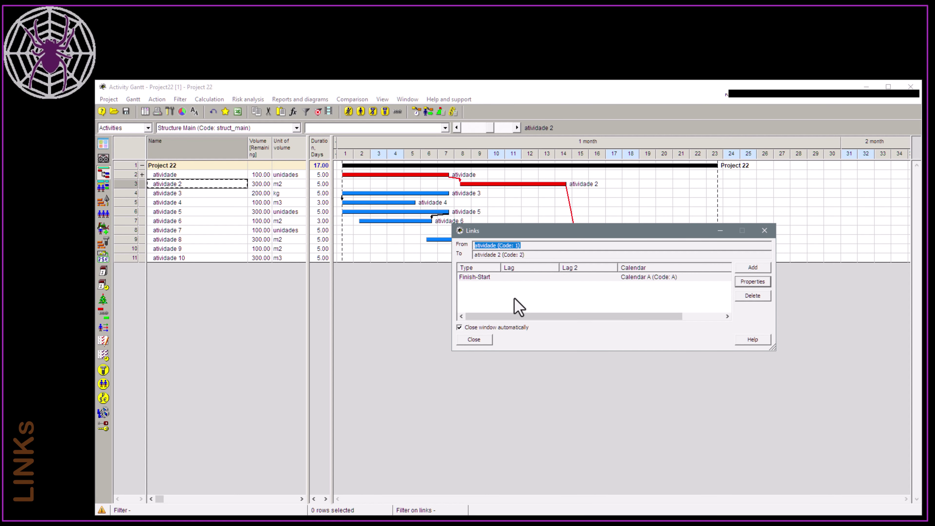
pyautogui.click(753, 282)
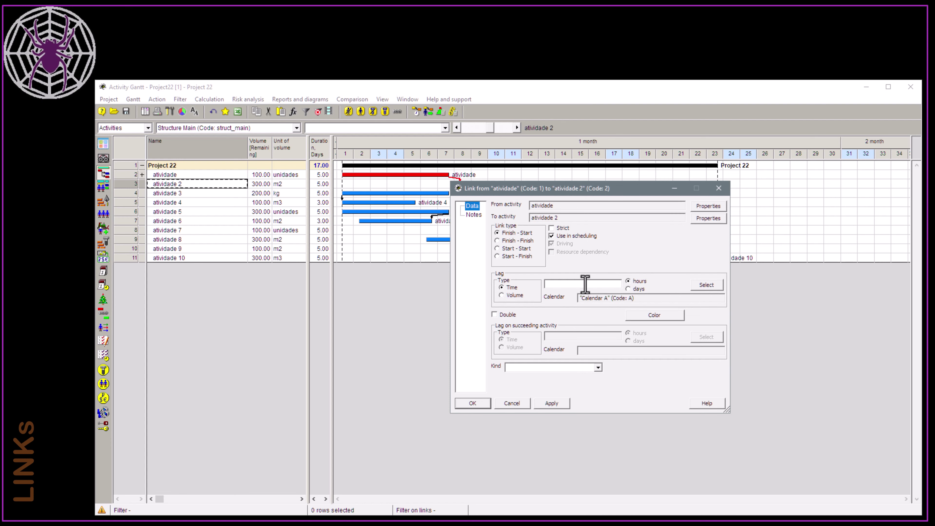
pyautogui.click(584, 284)
pyautogui.write('1')
pyautogui.click(469, 403)
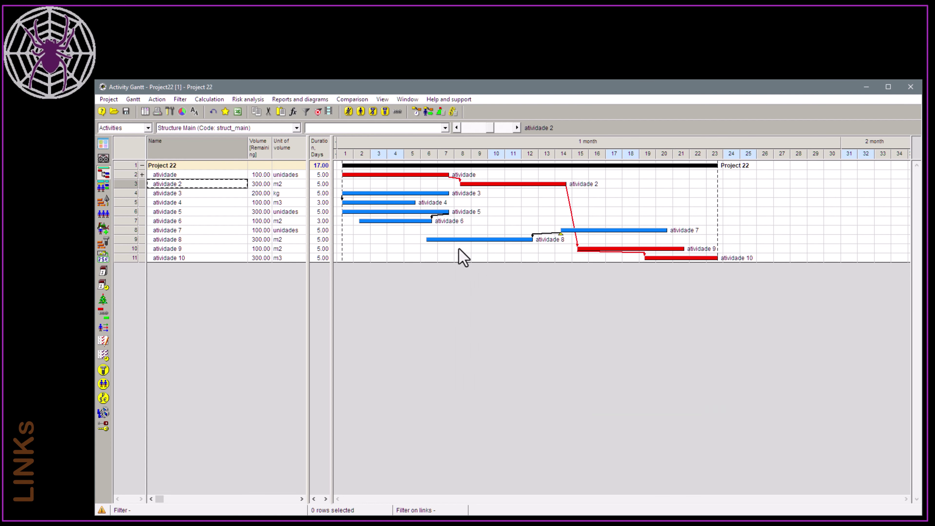
pyautogui.click(418, 113)
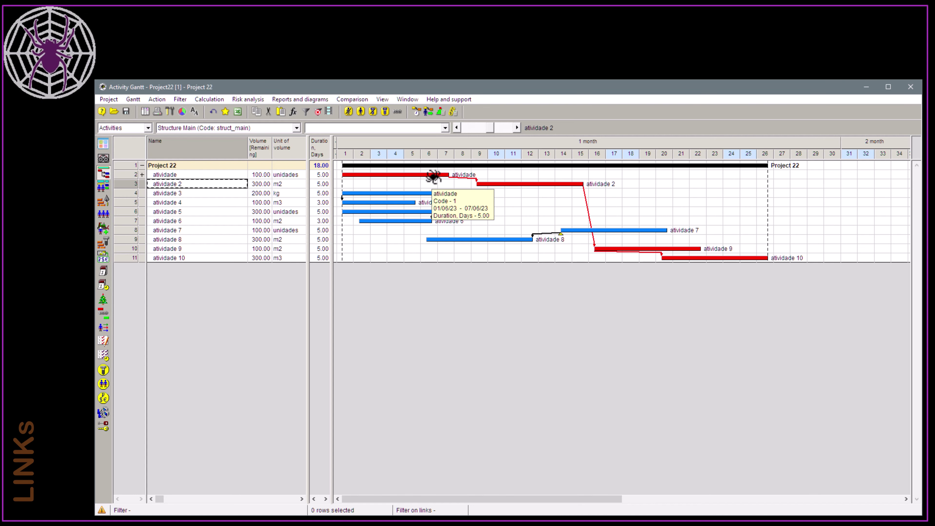
# - Review the link type and lag settings of the link from "atividade" to "atividade 2" without changing them
pyautogui.doubleClick(504, 183)
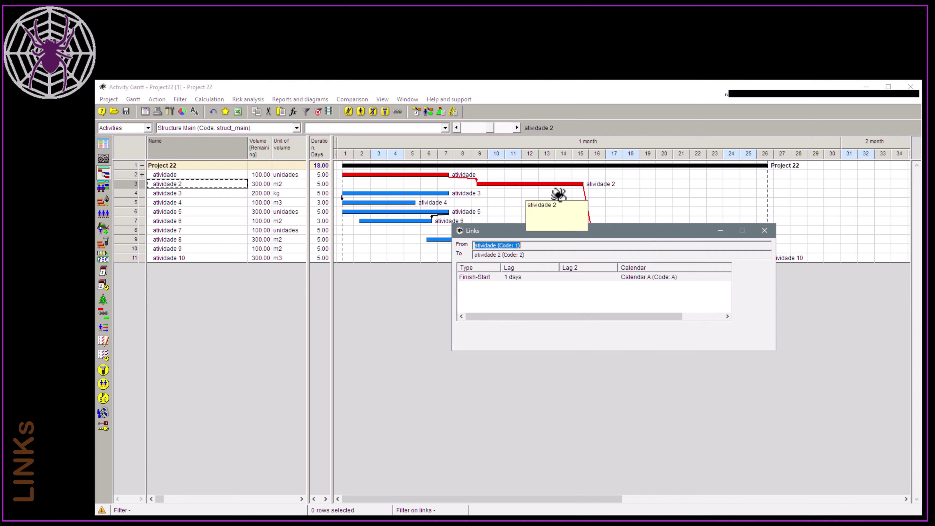
pyautogui.click(482, 277)
pyautogui.click(751, 282)
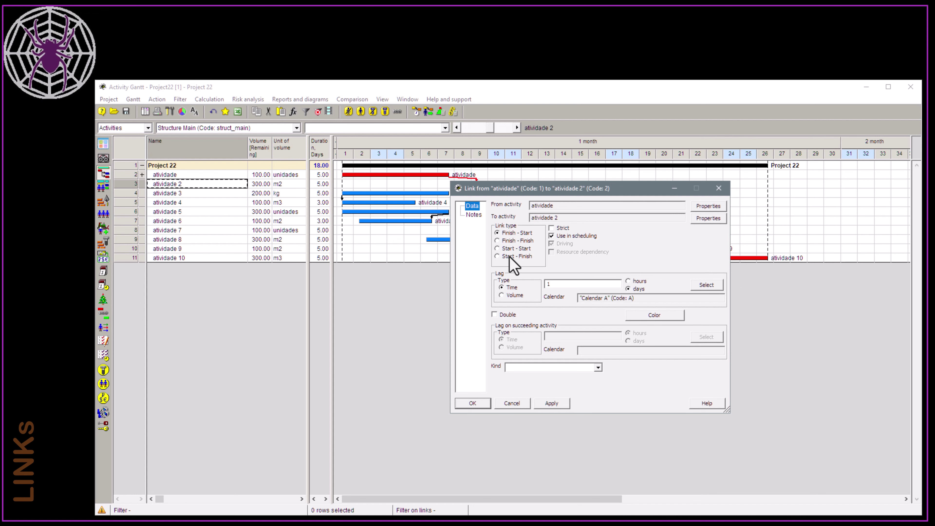
pyautogui.click(554, 285)
pyautogui.click(718, 188)
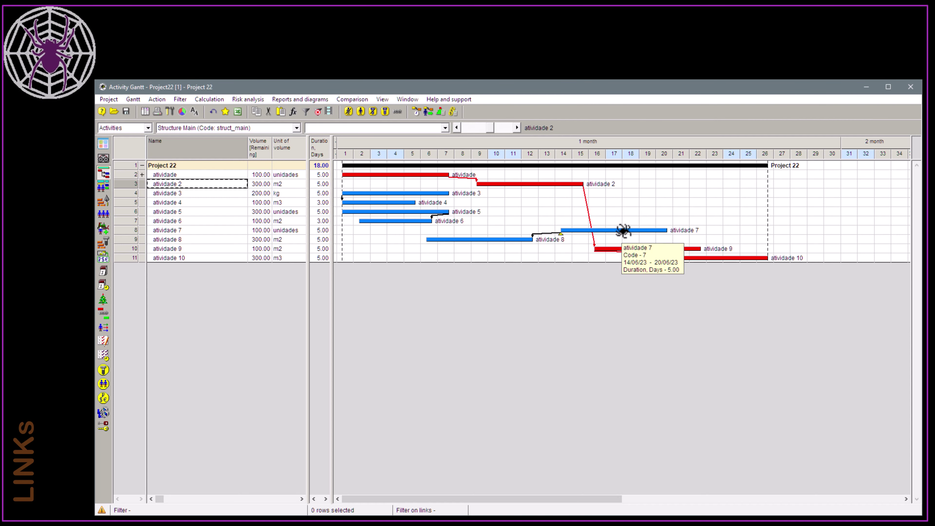